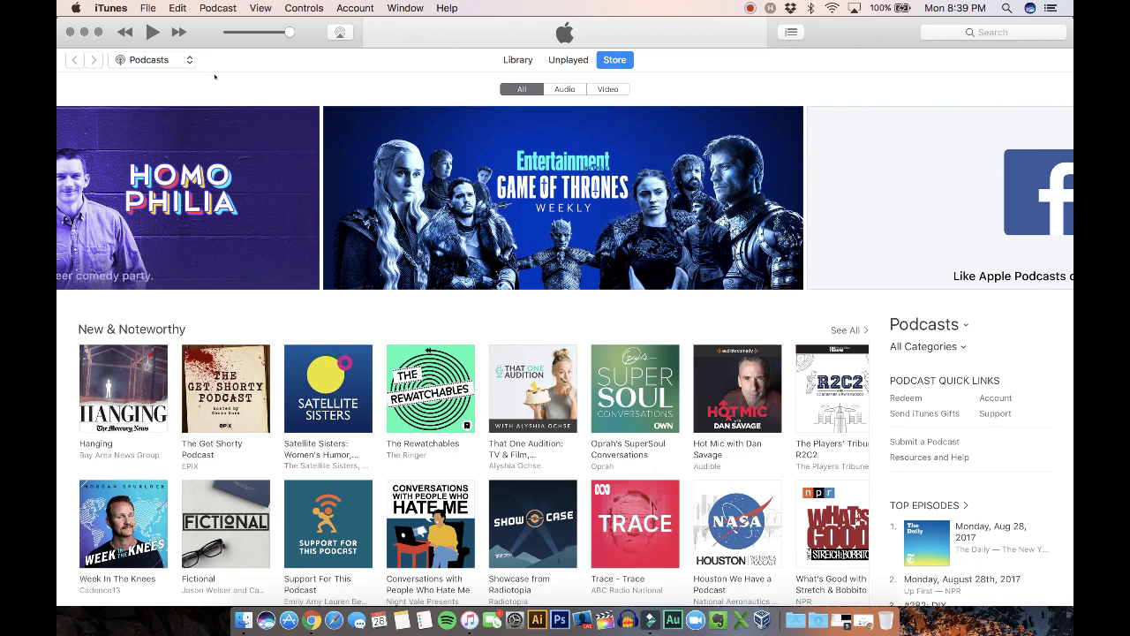
Go to the iTunes Library and switch the media kind to Music.
left_click(518, 60)
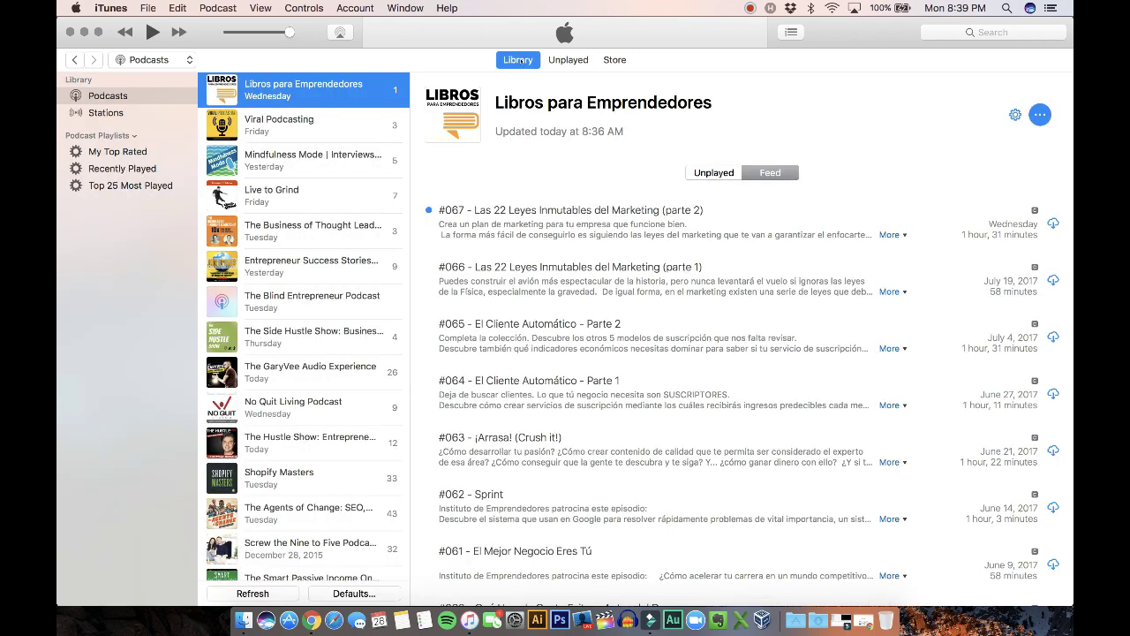
left_click(150, 59)
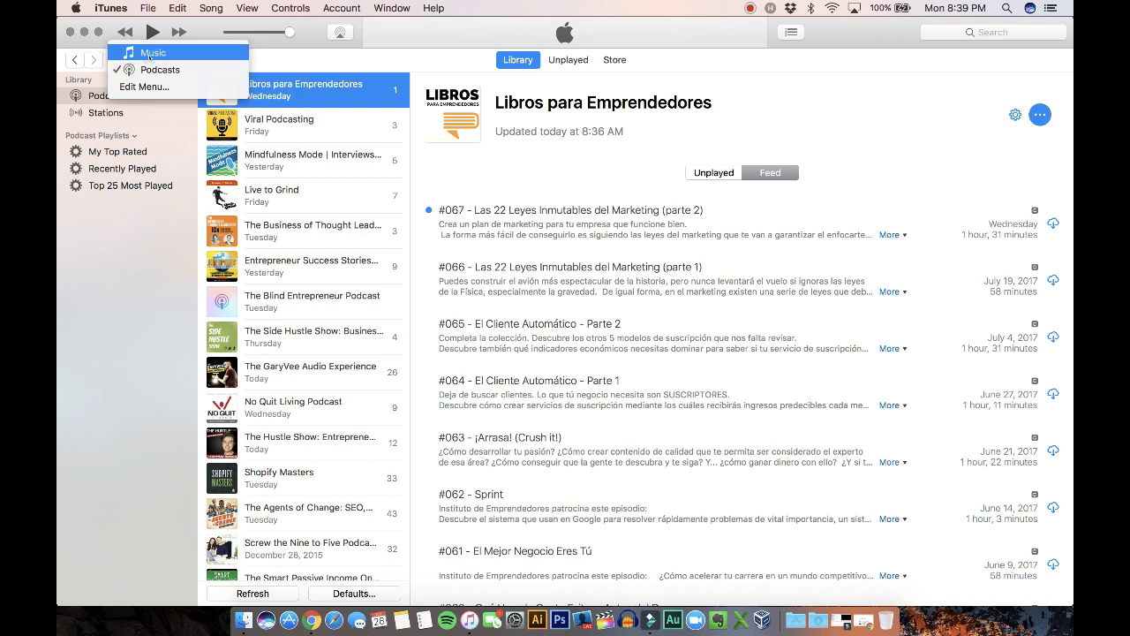
left_click(152, 48)
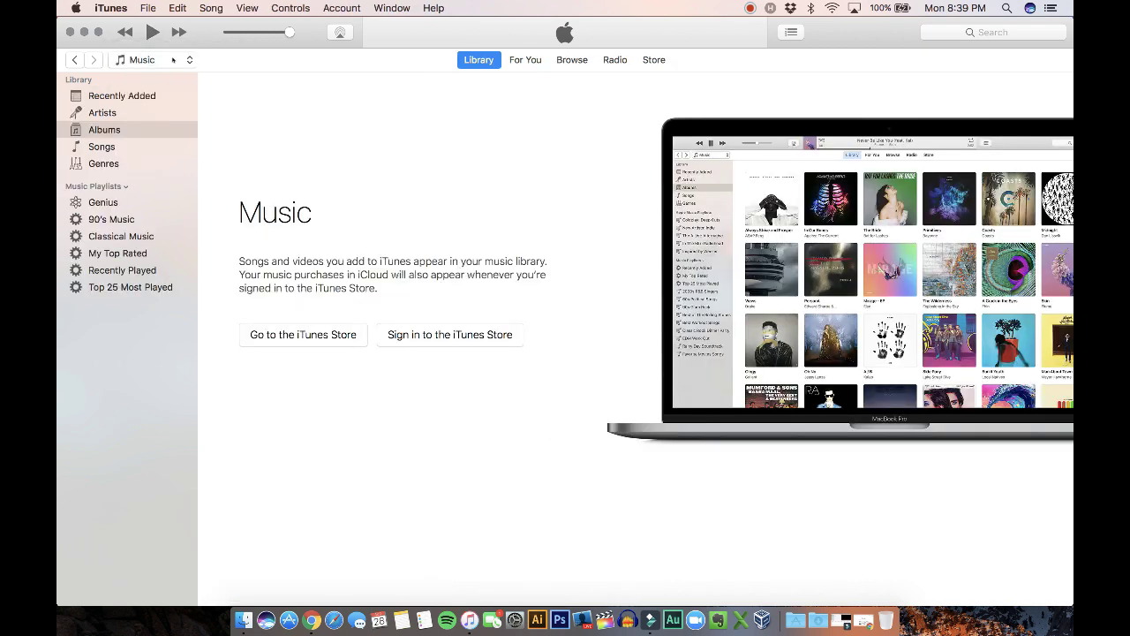
left_click(173, 59)
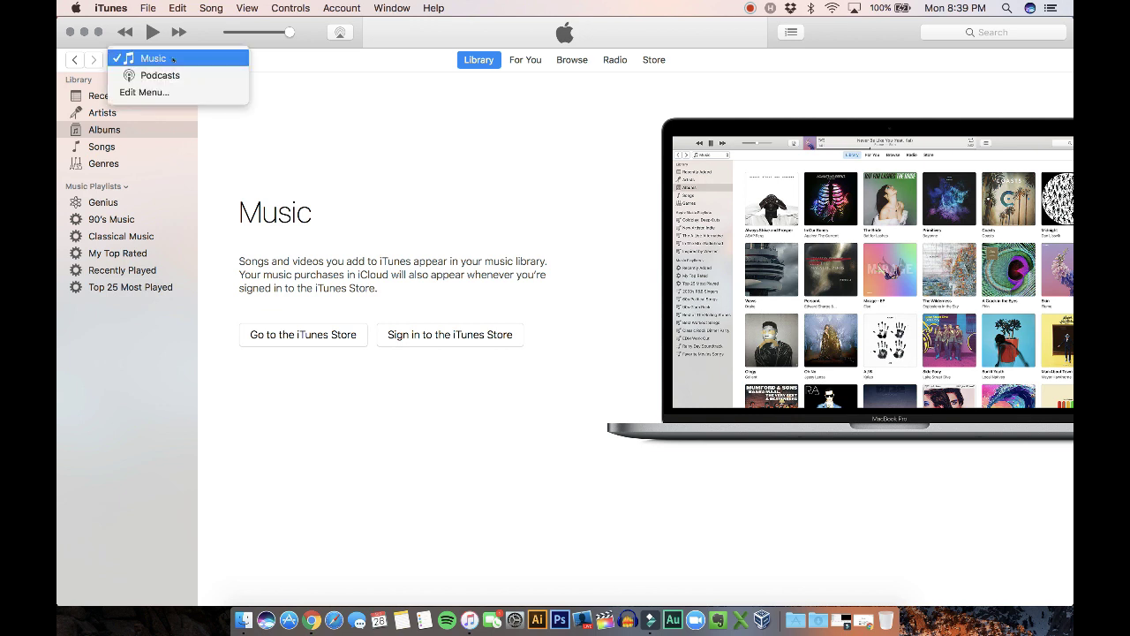
left_click(278, 132)
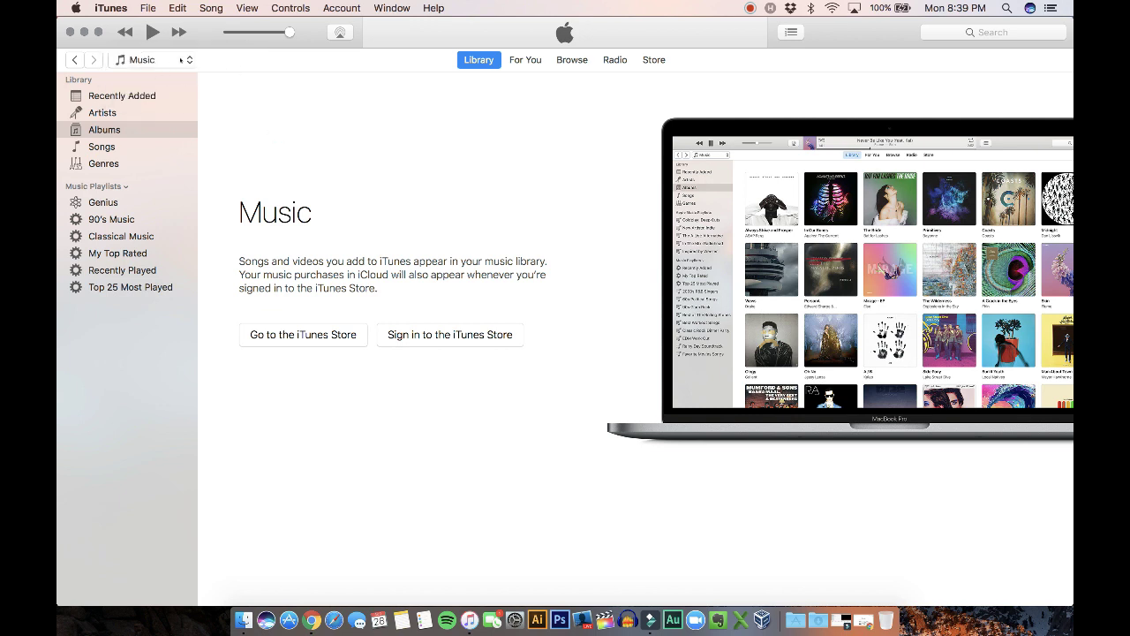
left_click(177, 60)
left_click(323, 139)
In the media kinds Edit Menu, turn Podcasts off and back on, then confirm with Done.
left_click(189, 60)
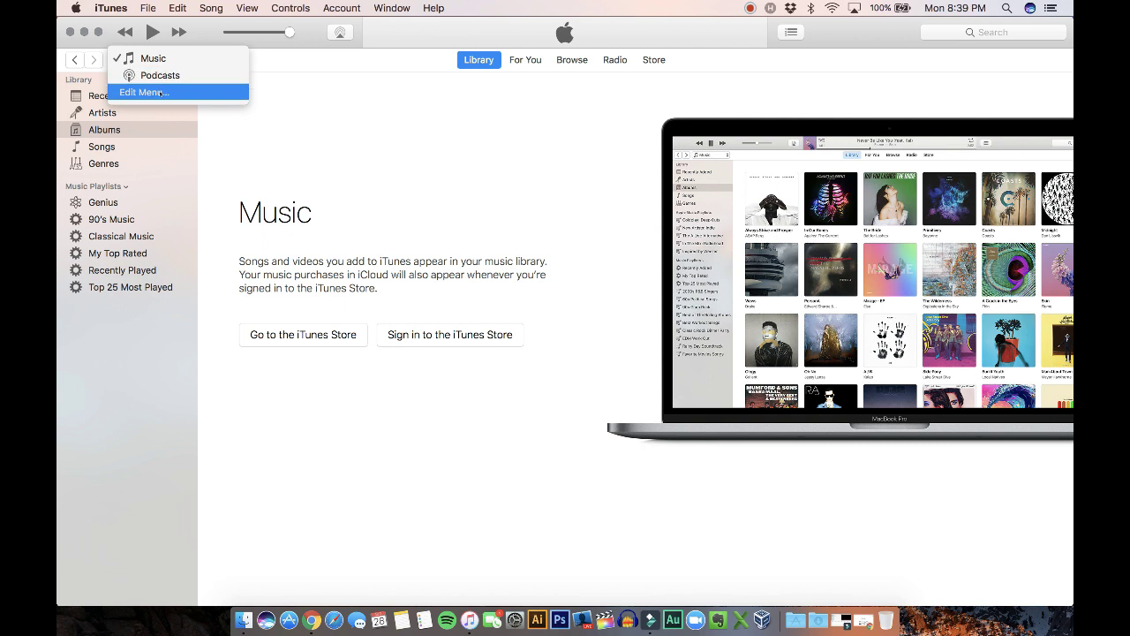
left_click(165, 92)
left_click(119, 127)
left_click(120, 128)
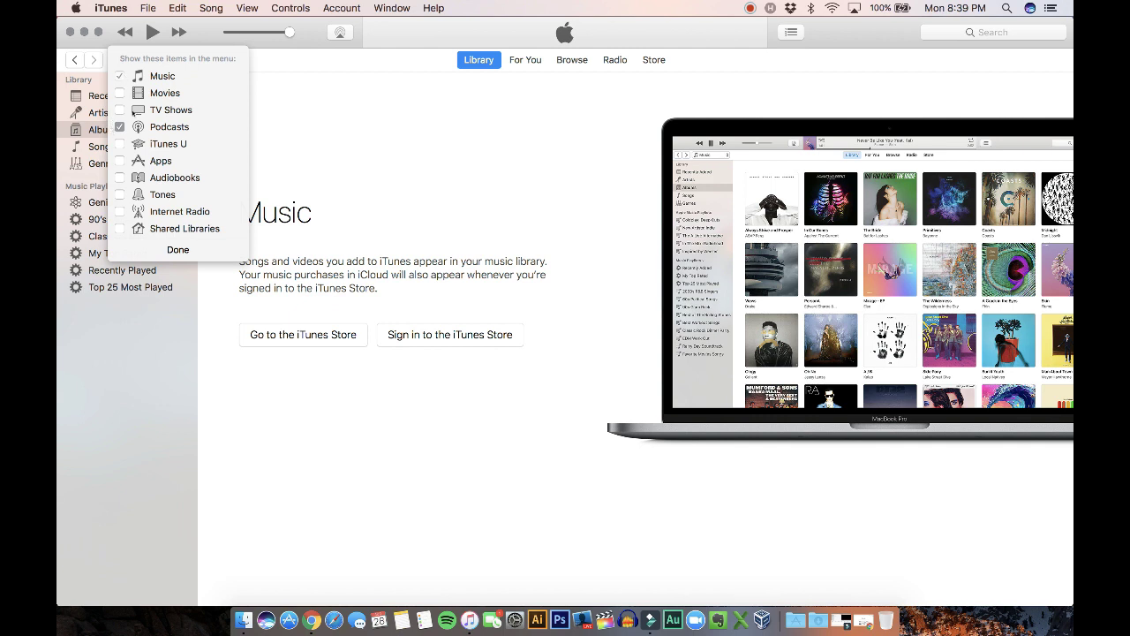
left_click(166, 248)
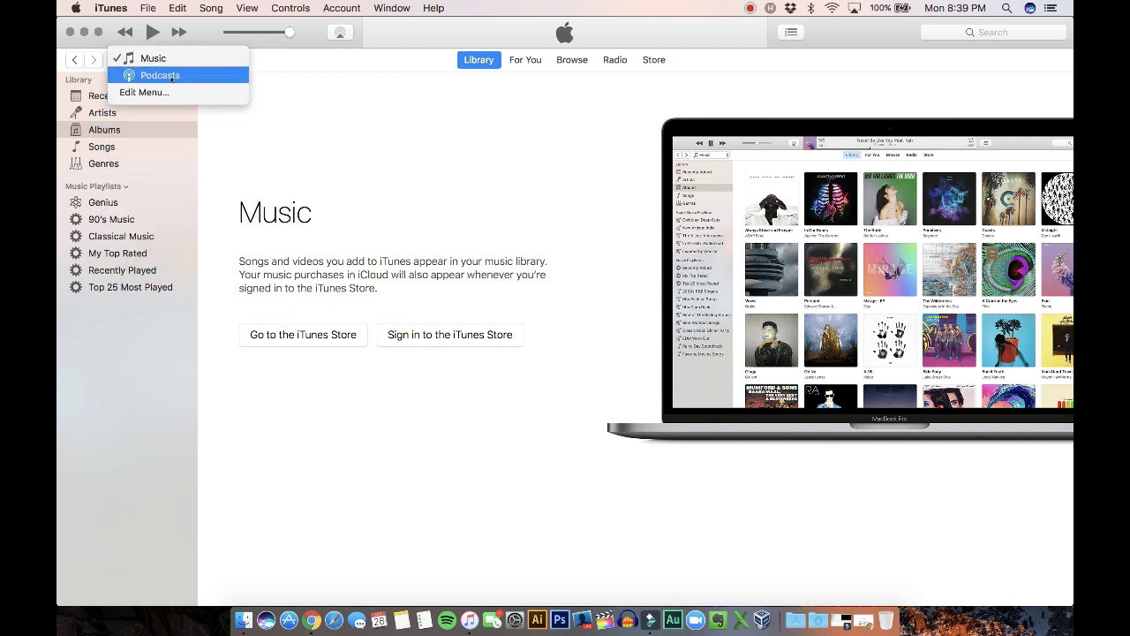
Return to the podcast library and open the episode list of The Hustle Show: Entrepreneurs with No Filter.
left_click(173, 76)
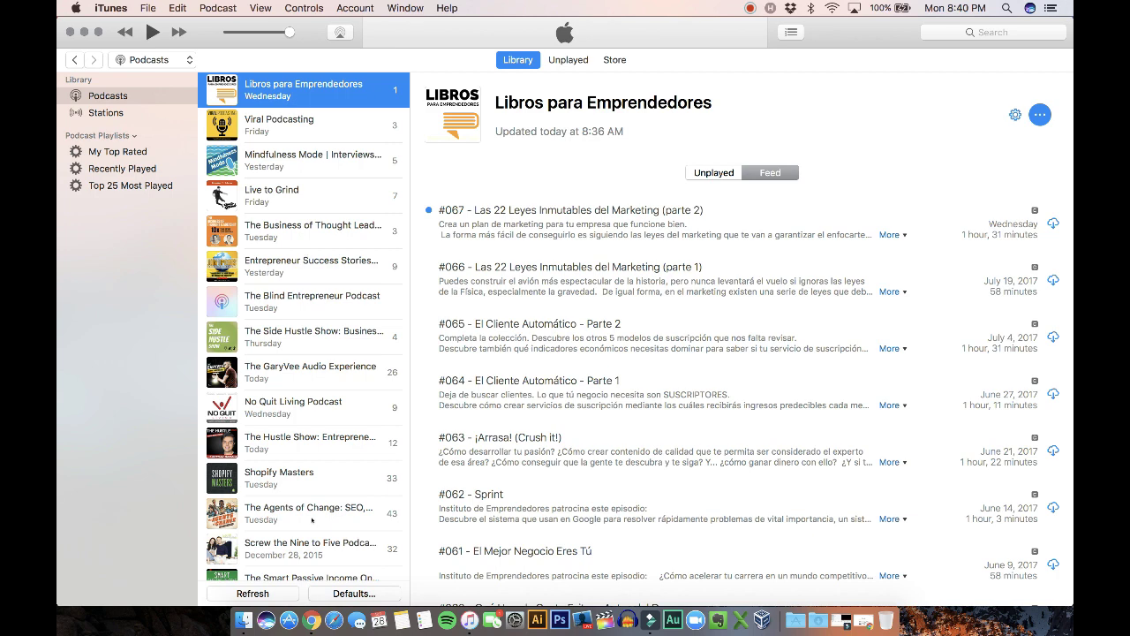
scroll(312, 520, "down", 5)
scroll(312, 520, "up", 5)
left_click(330, 443)
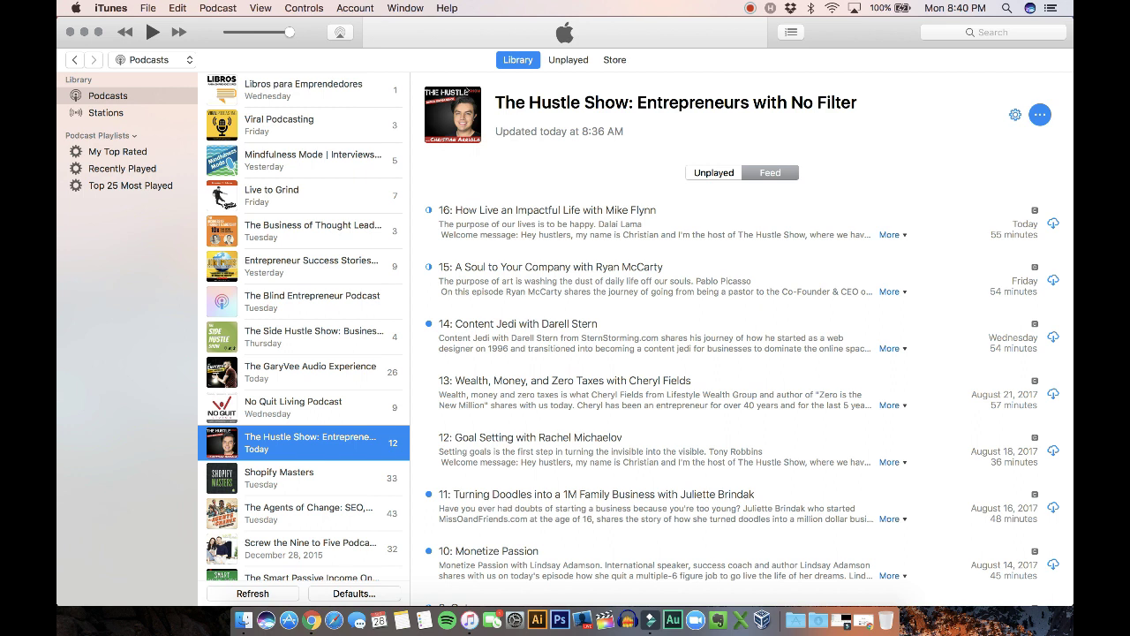
Open the iTunes Podcasts store and scroll through its front page.
left_click(618, 61)
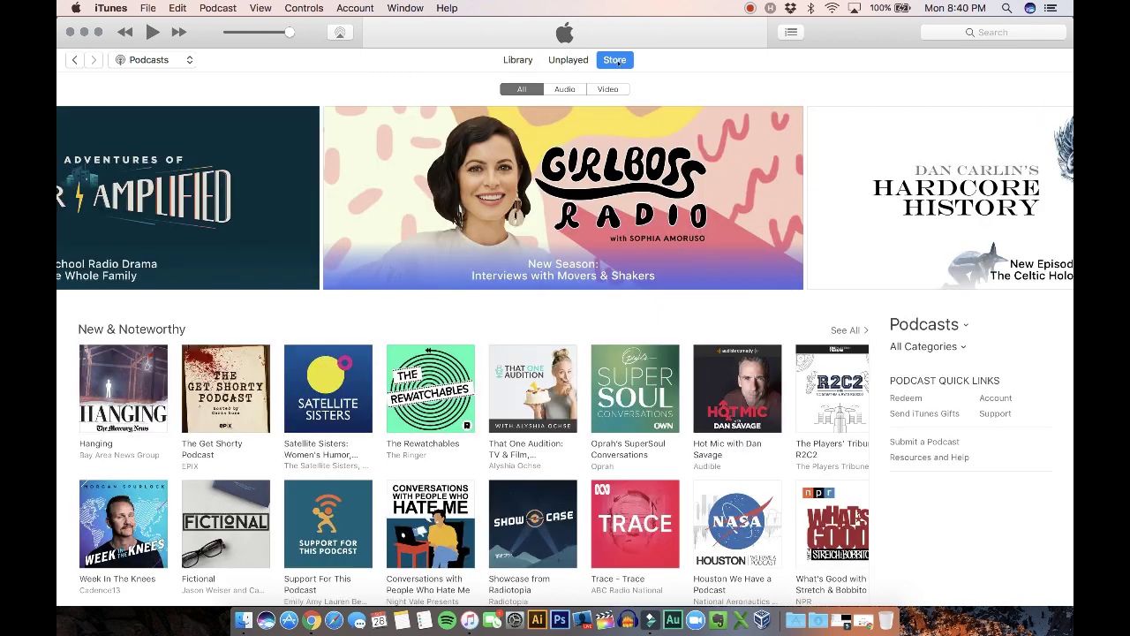
mouse_move(711, 204)
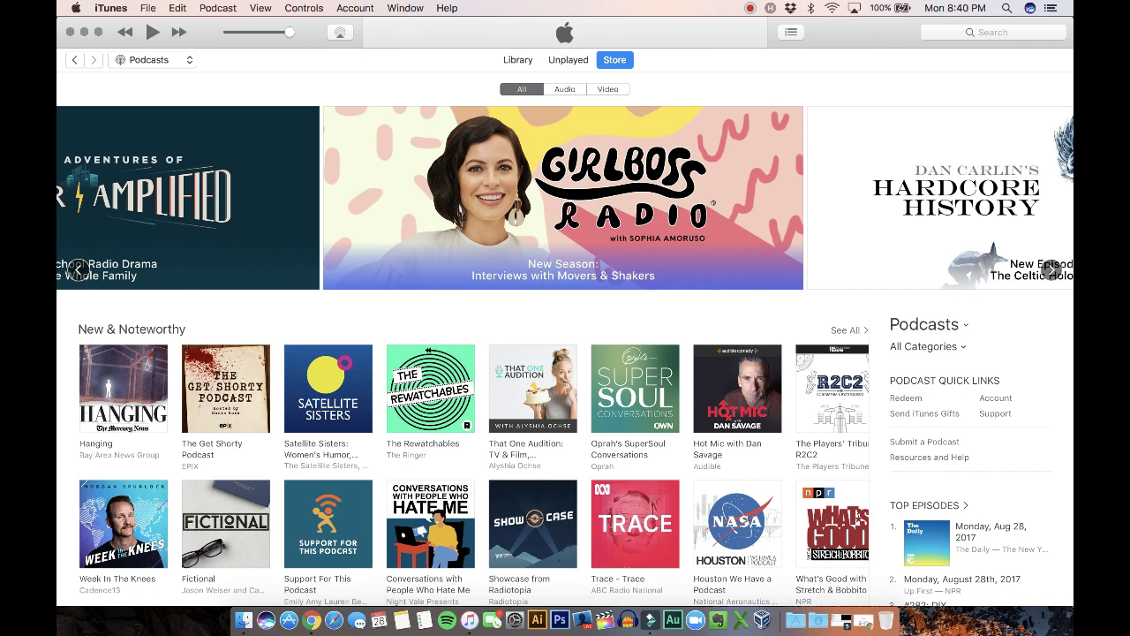
scroll(712, 203, "down", 2)
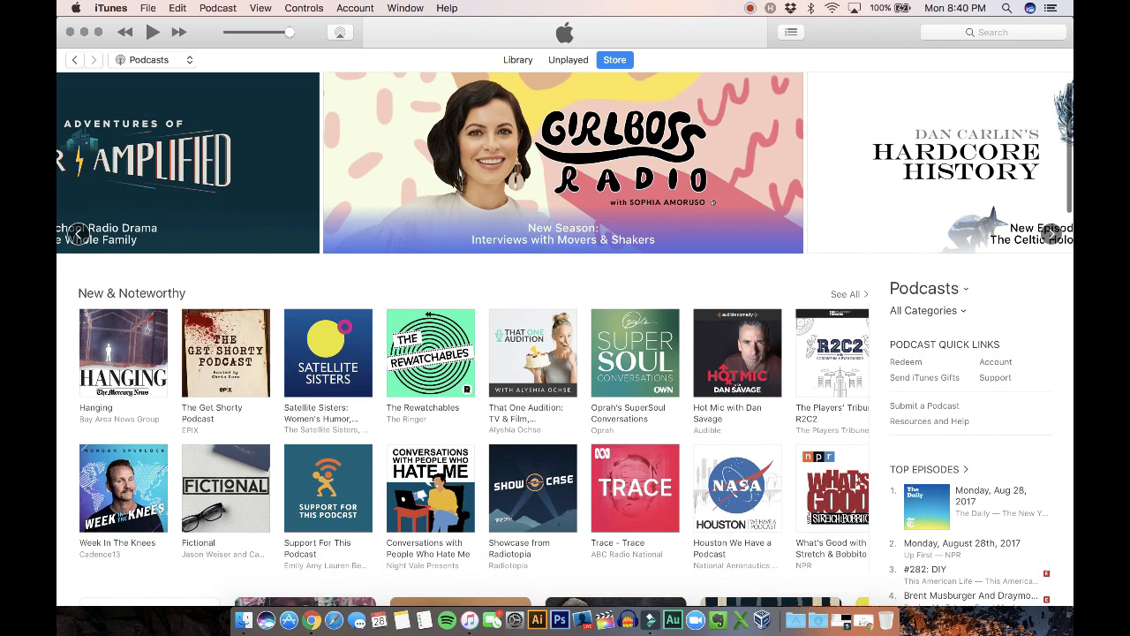
scroll(616, 232, "up", 1)
scroll(617, 233, "down", 4)
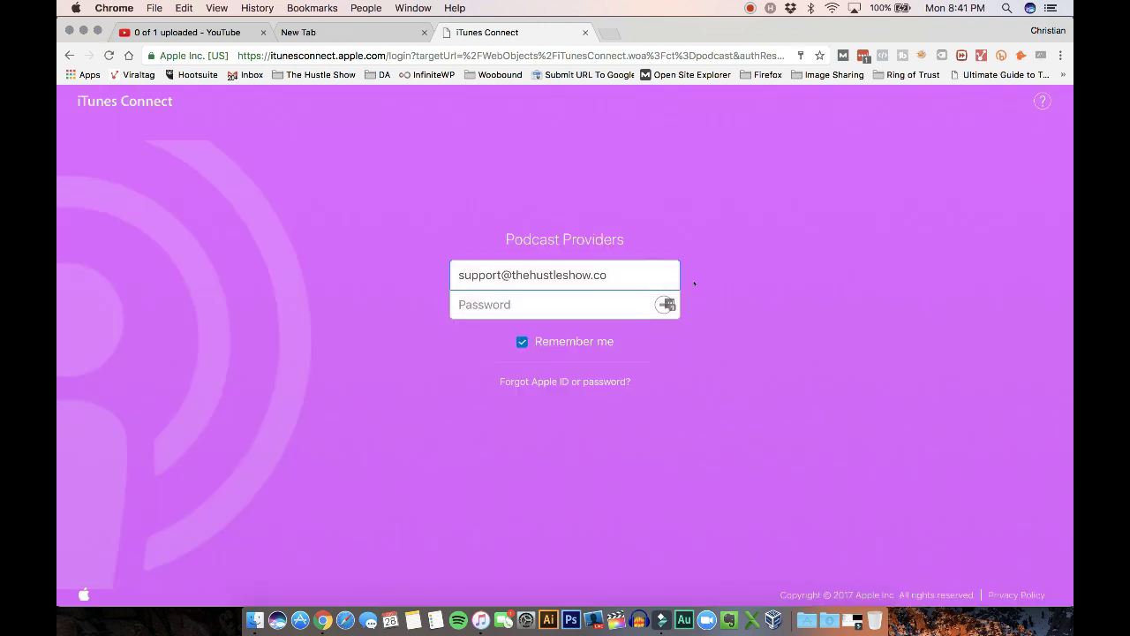
Delete the saved Apple ID from the iTunes Connect sign-in field and bring iTunes back to the front.
key("super+a")
key("BackSpace")
left_click(694, 284)
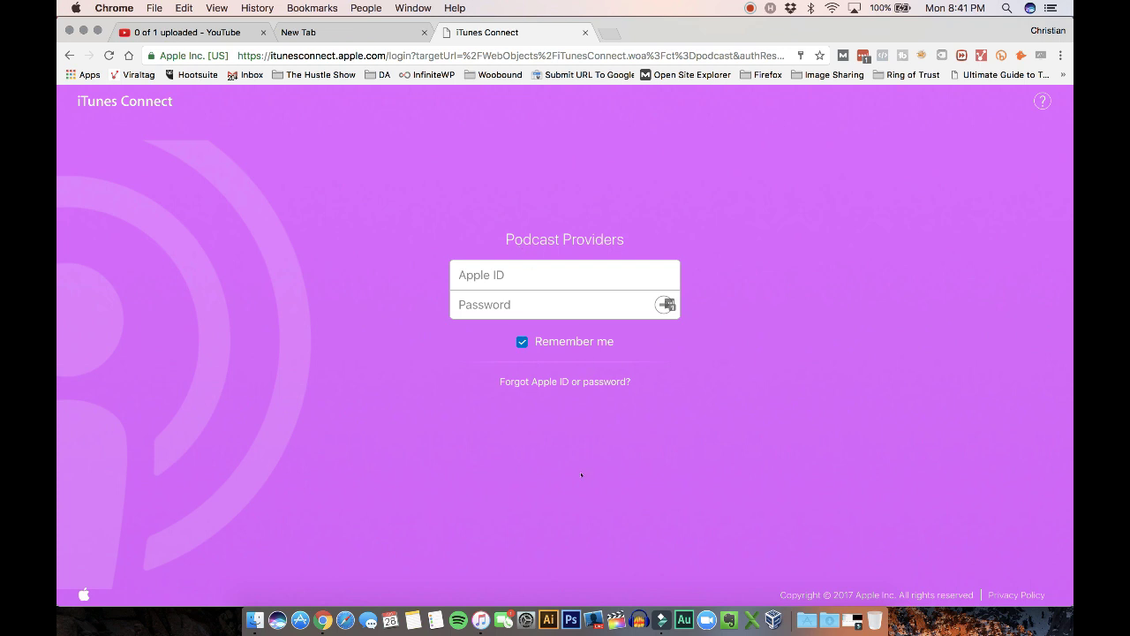
left_click(481, 620)
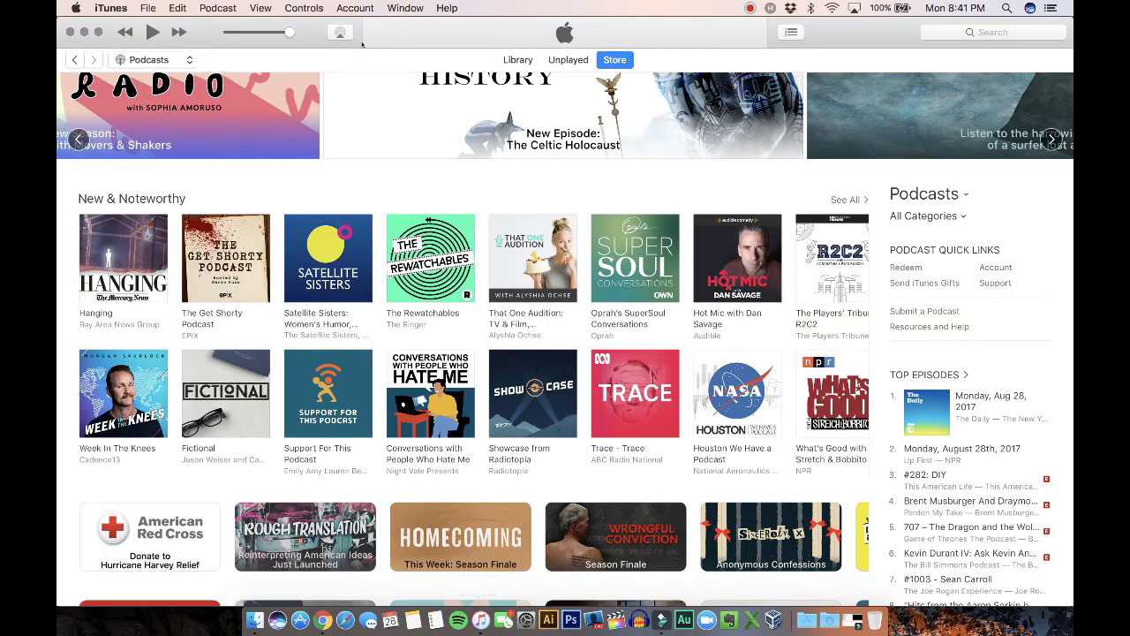
left_click(346, 11)
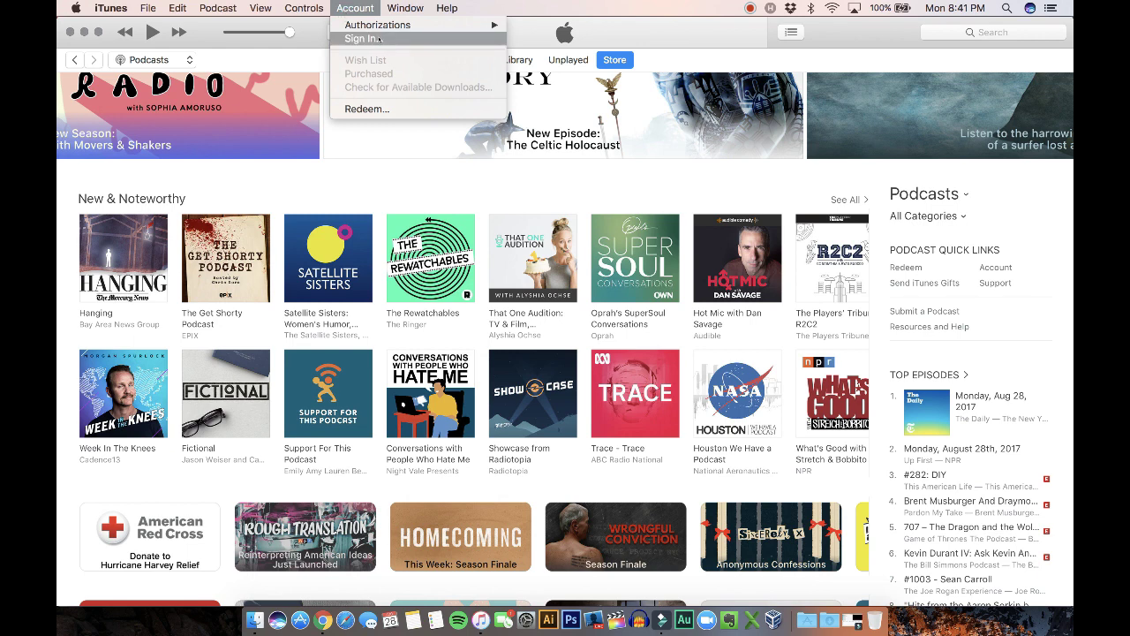
left_click(1019, 256)
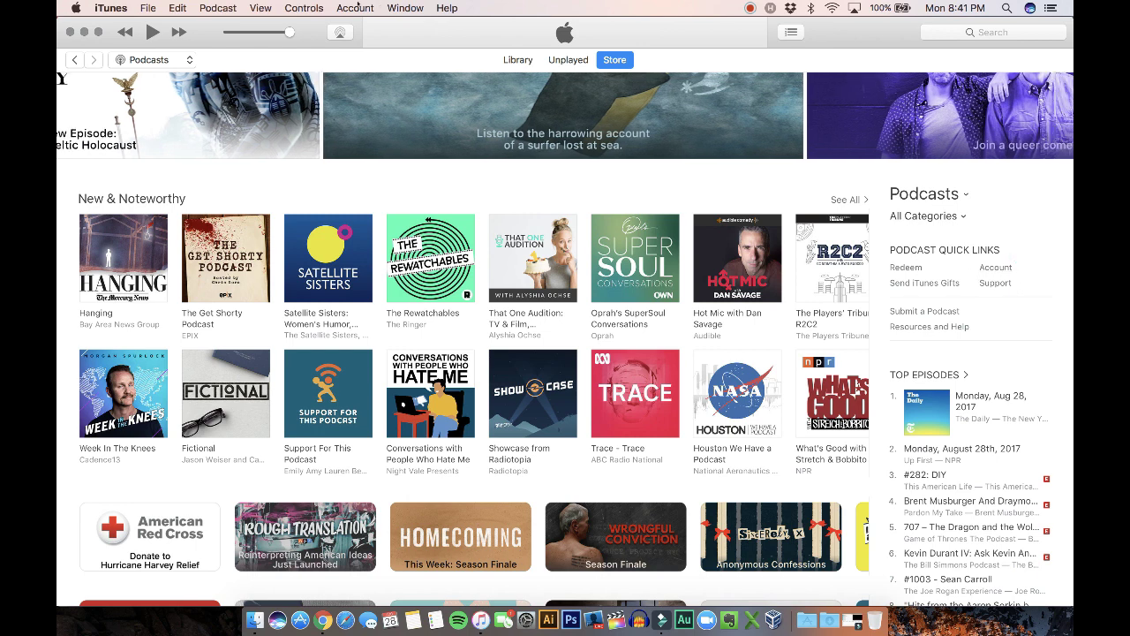
left_click(355, 8)
left_click(364, 40)
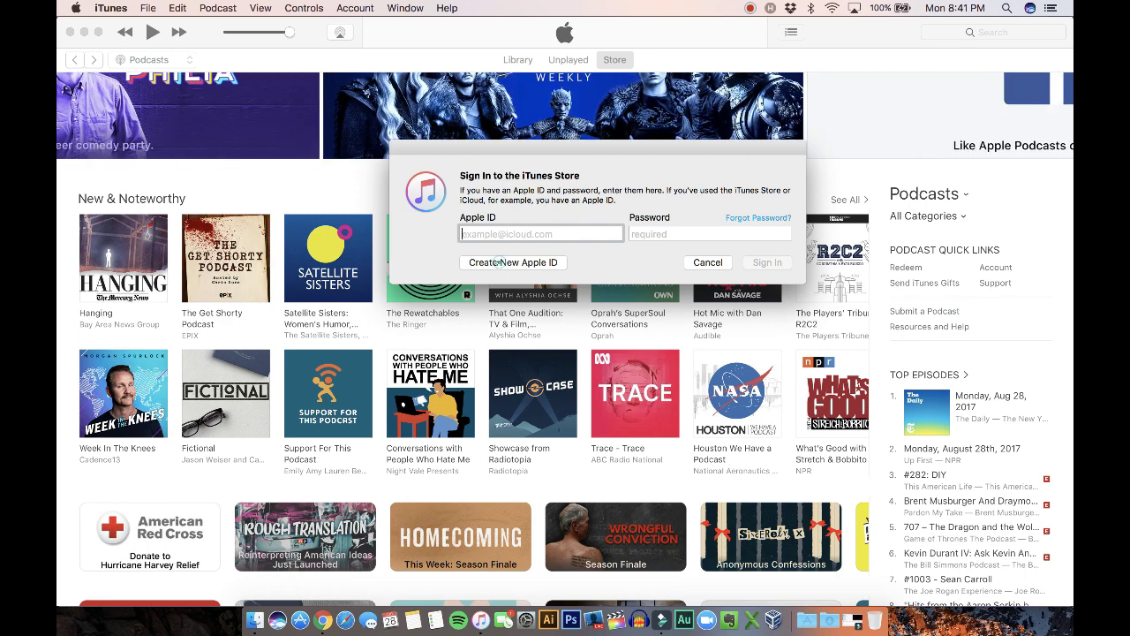
left_click(494, 262)
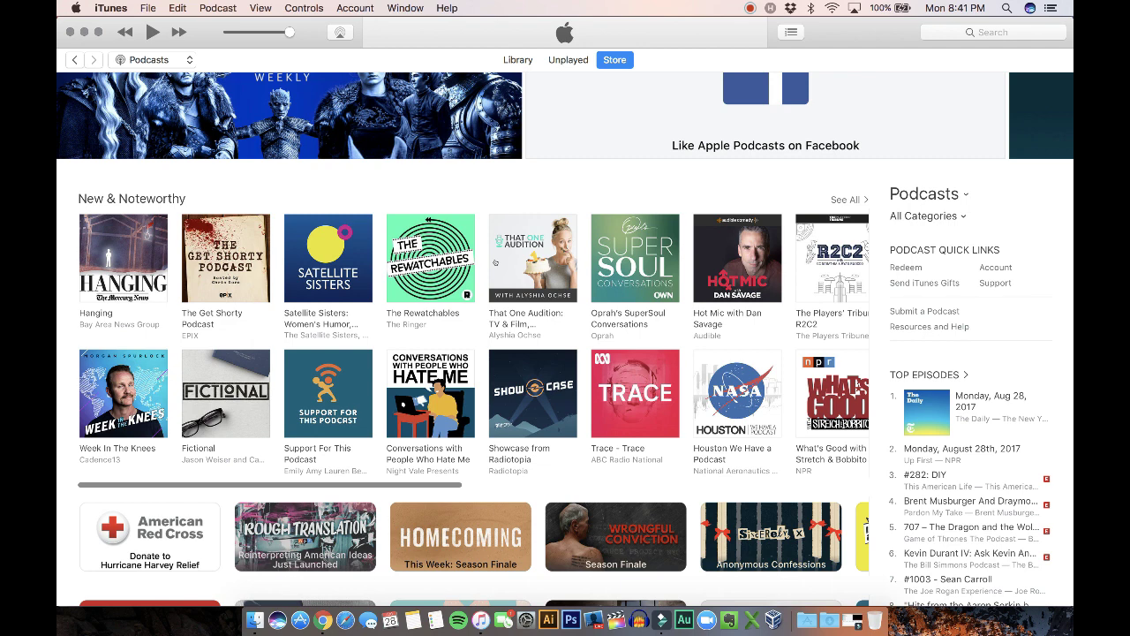
left_click(405, 8)
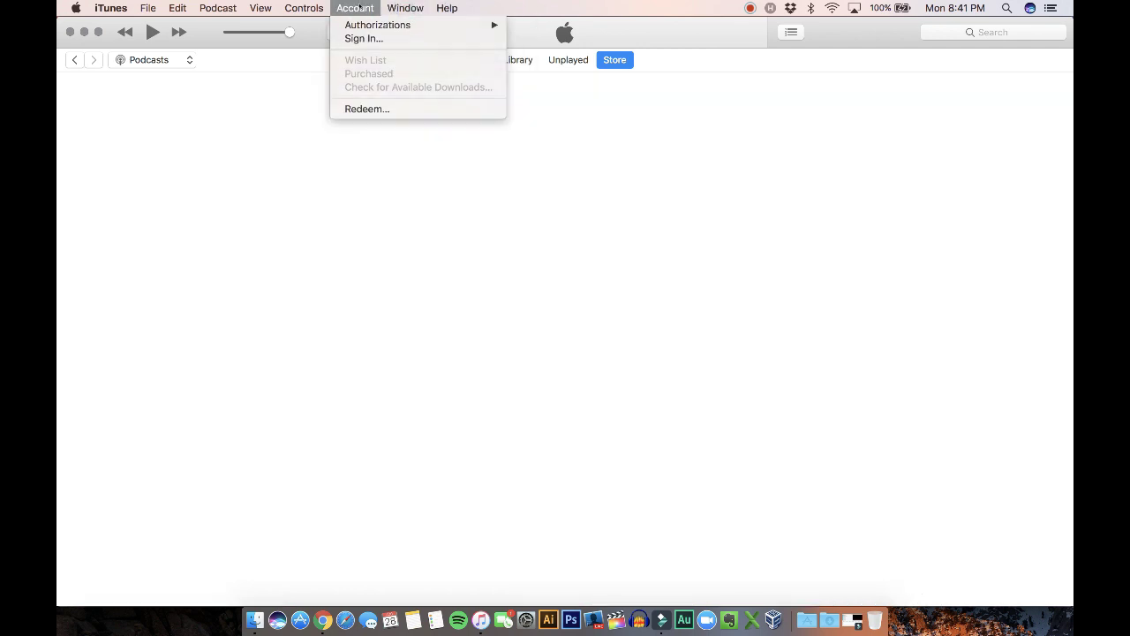
Abandon the Create Apple ID email field and go to Chrome's Podcast Providers sign-in page.
left_click(357, 8)
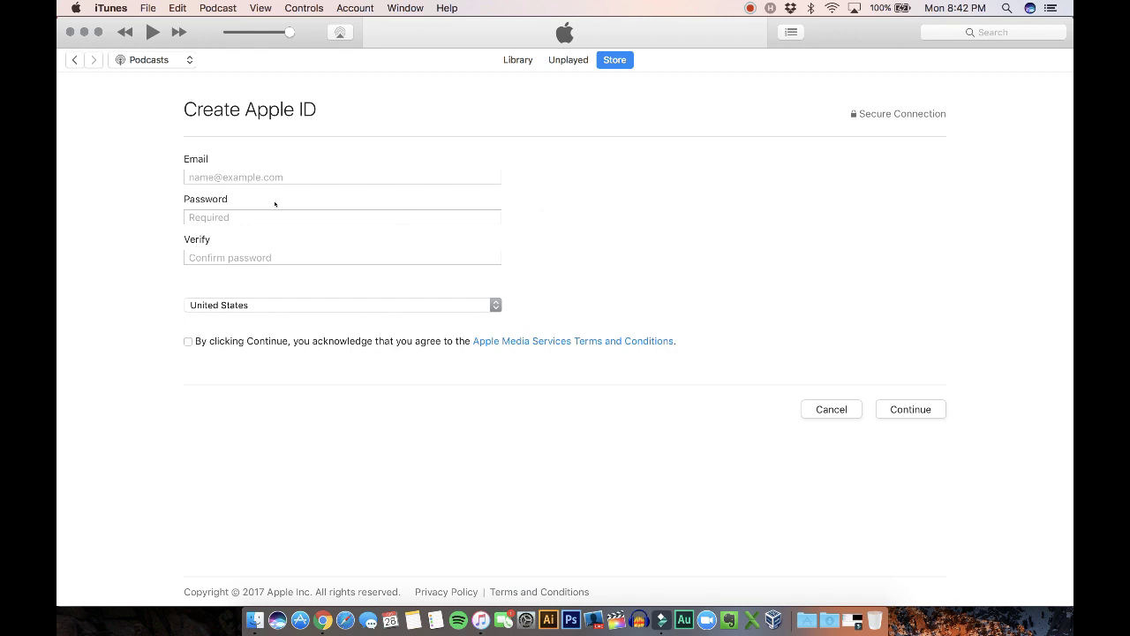
left_click(217, 177)
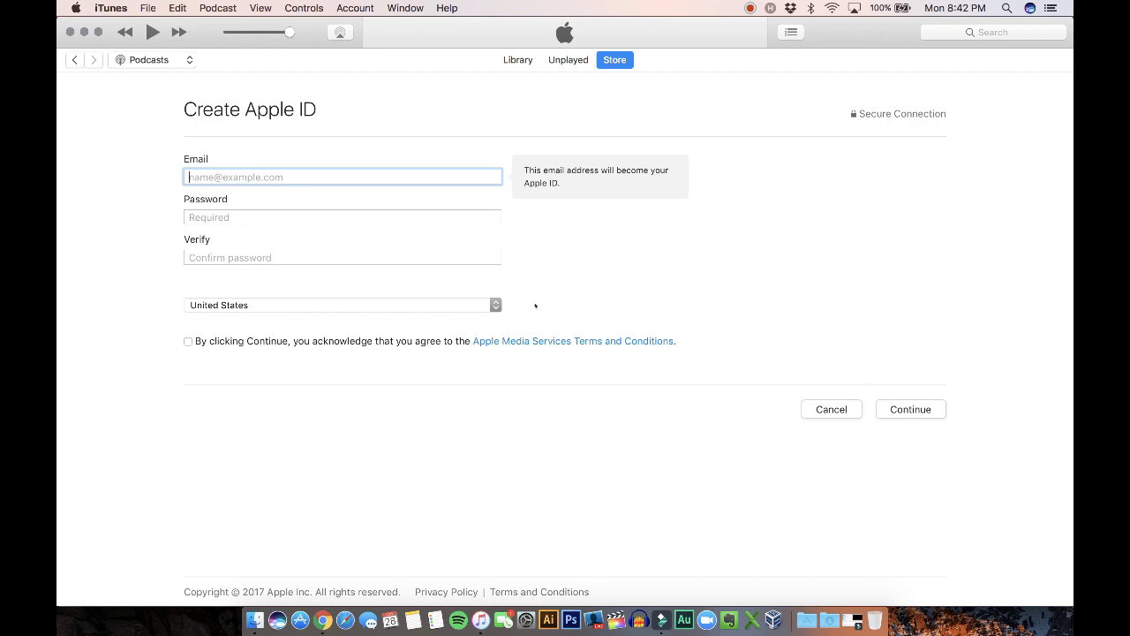
left_click(323, 620)
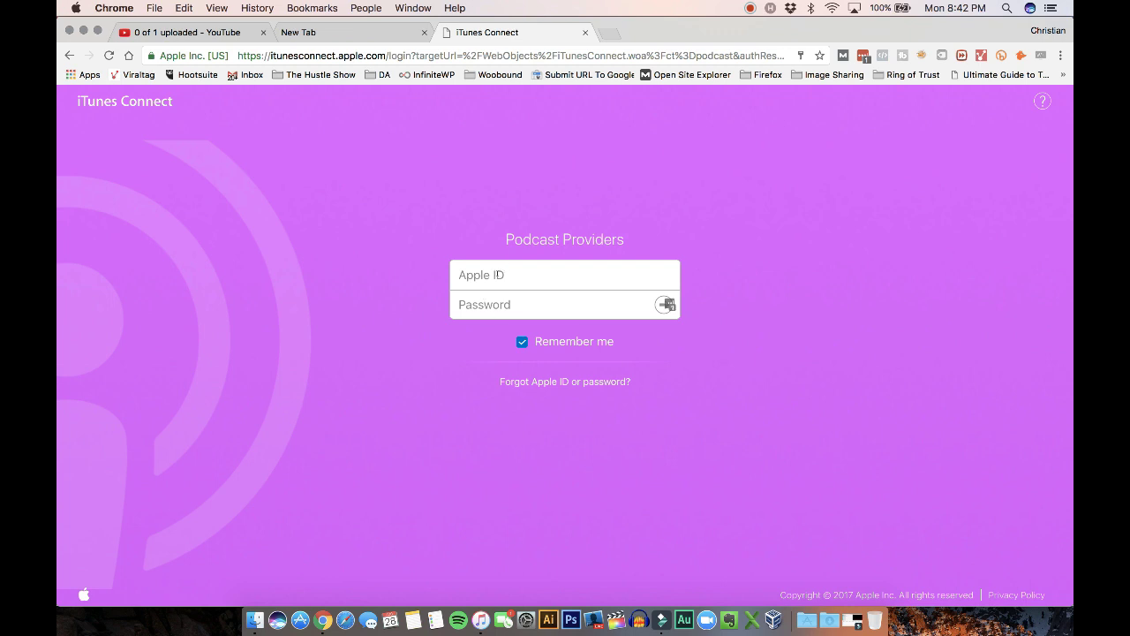
Autofill the saved provider credentials and sign in to iTunes Connect's My Podcasts.
left_click(497, 275)
left_click(547, 301)
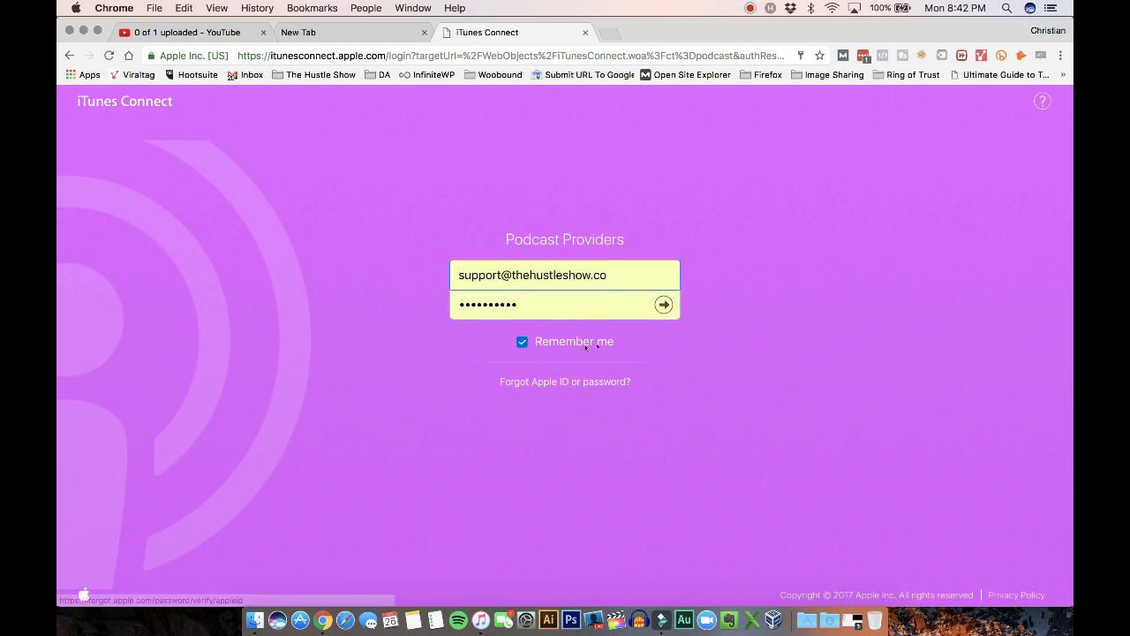
left_click(663, 305)
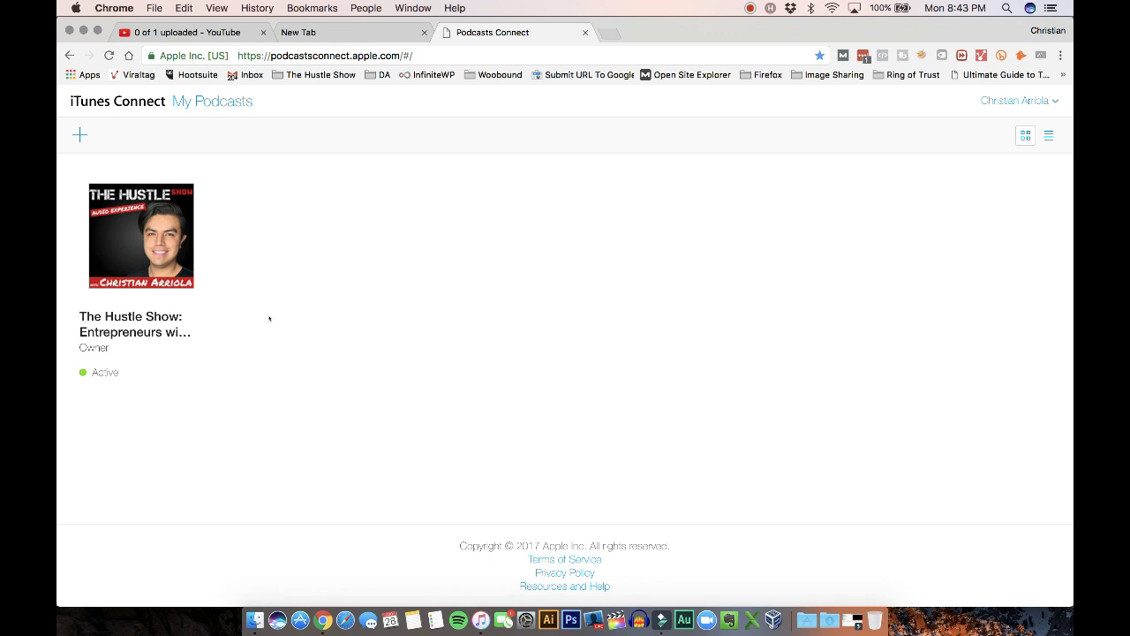
Start a new podcast feed with the + button and focus its empty RSS Feed URL field.
left_click(80, 135)
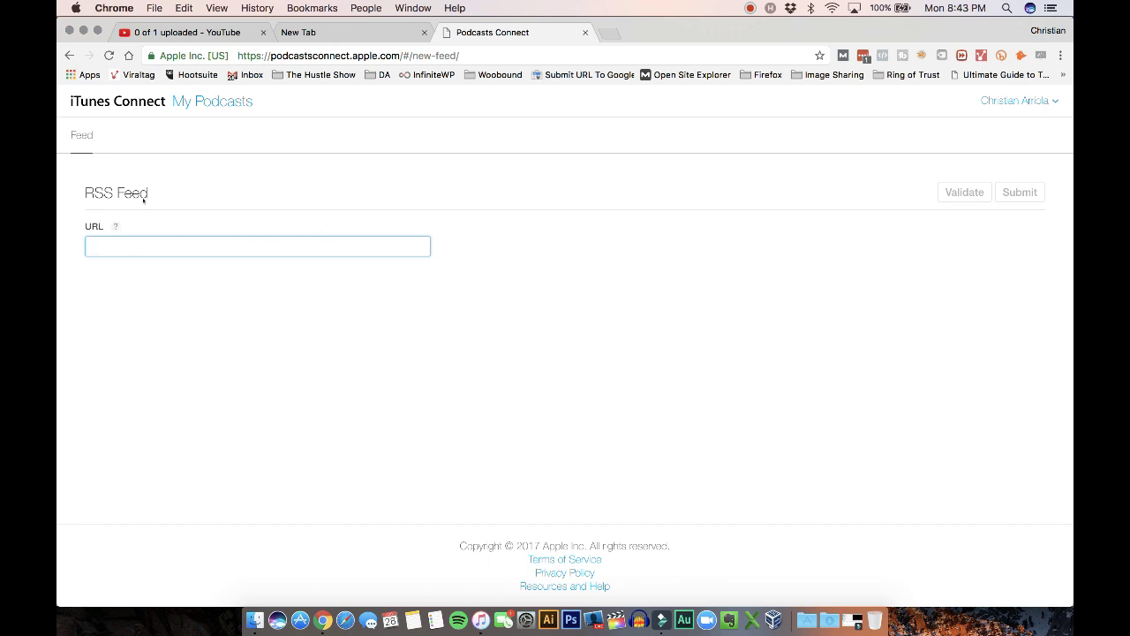
left_click_drag(165, 201, 77, 196)
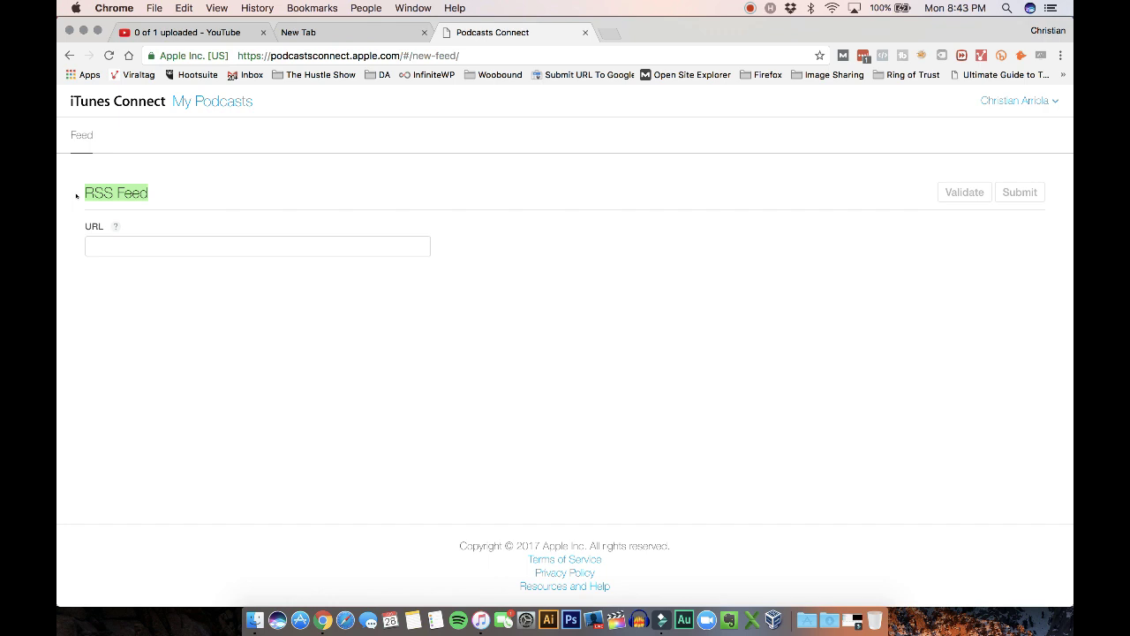
left_click(77, 196)
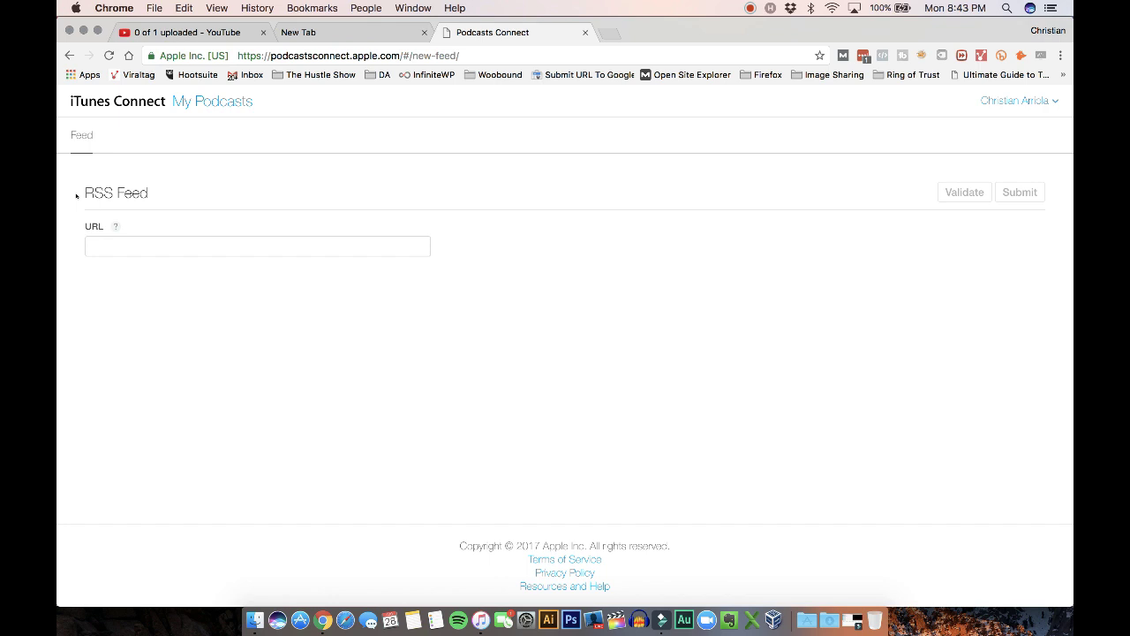
left_click_drag(86, 181, 172, 202)
left_click(172, 202)
left_click_drag(73, 194, 199, 193)
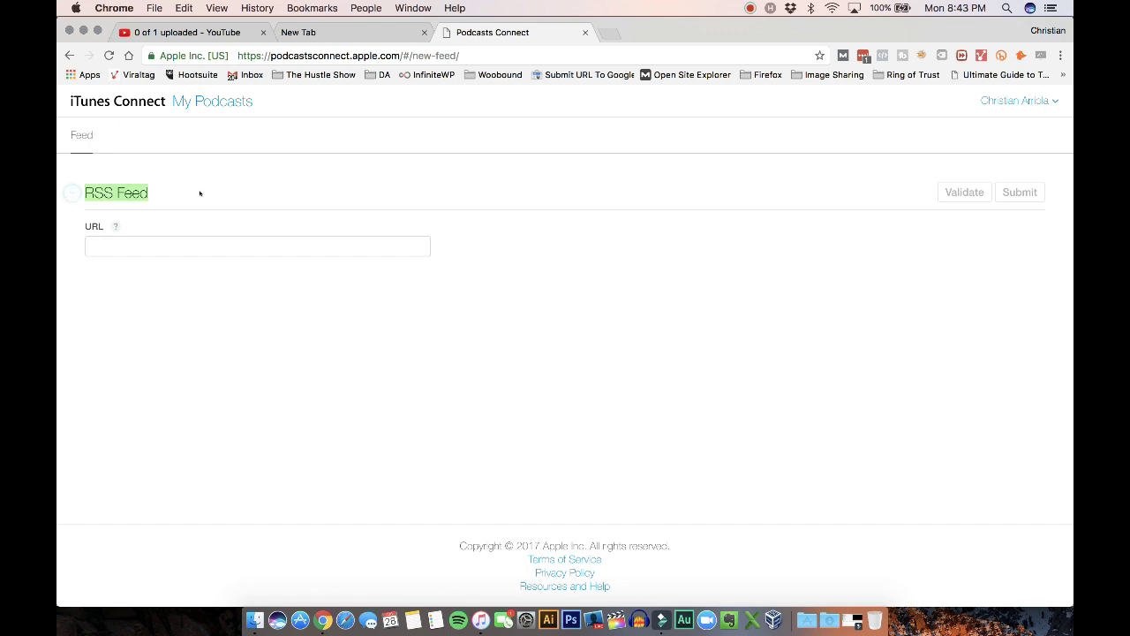
left_click(200, 194)
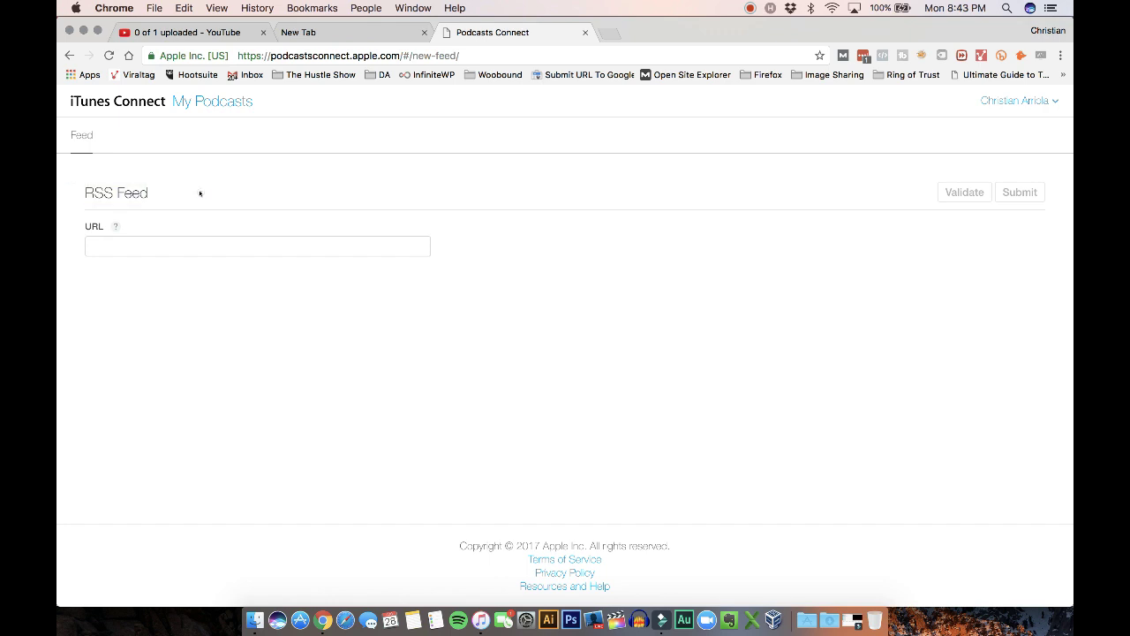
left_click(178, 245)
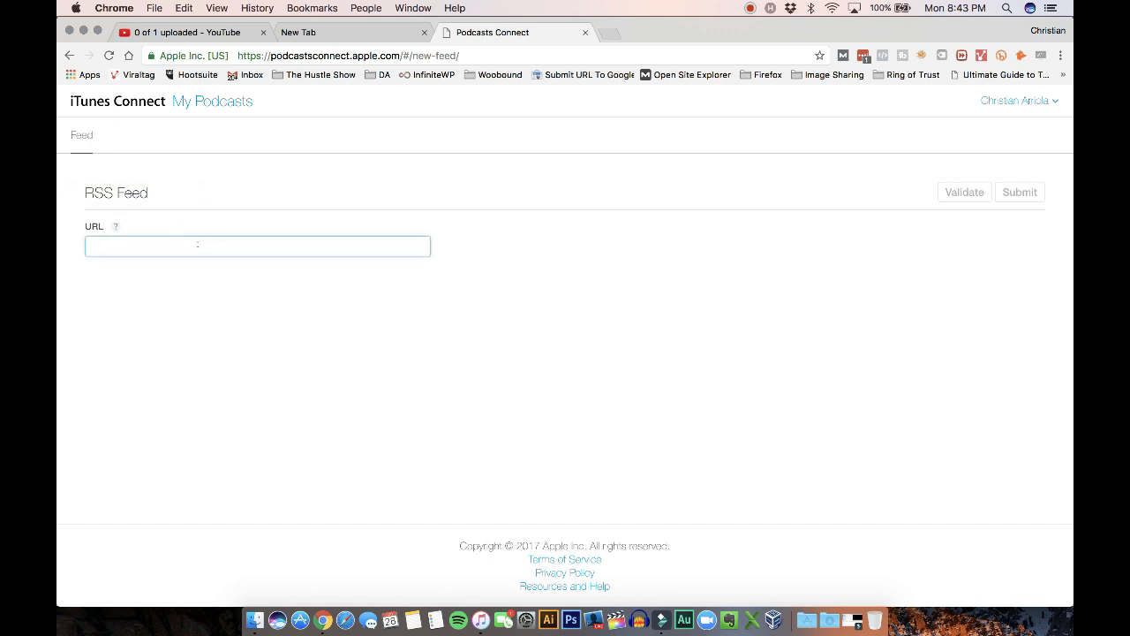
In a new tab, open the Podbean dashboard from The Hustle Show bookmarks and reach General Options.
key("super+t")
left_click(315, 74)
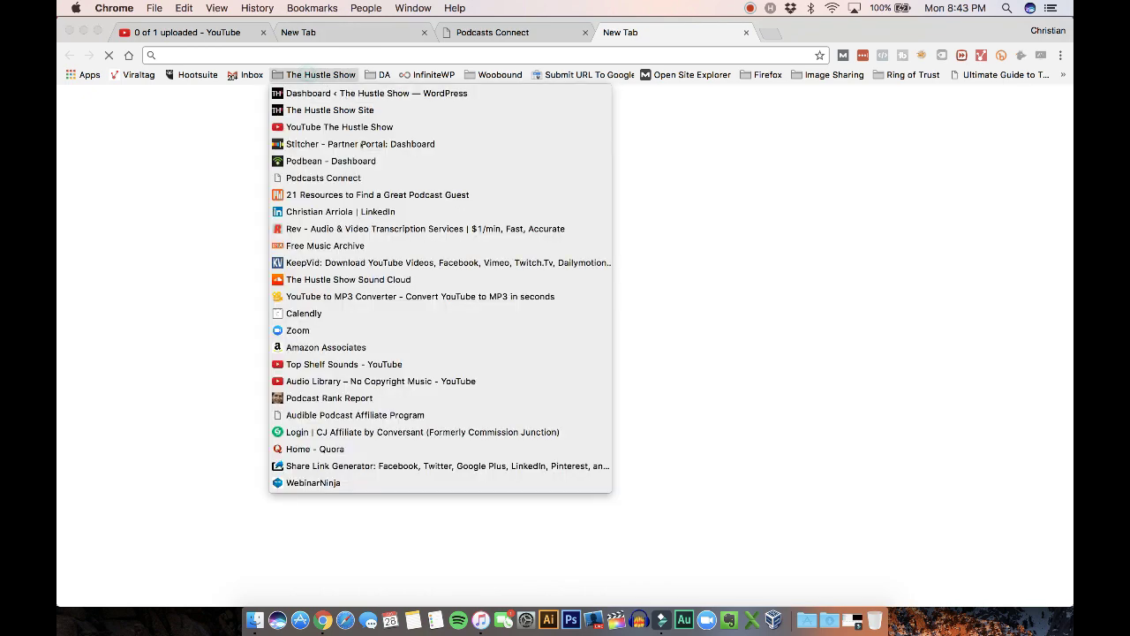
left_click(321, 162)
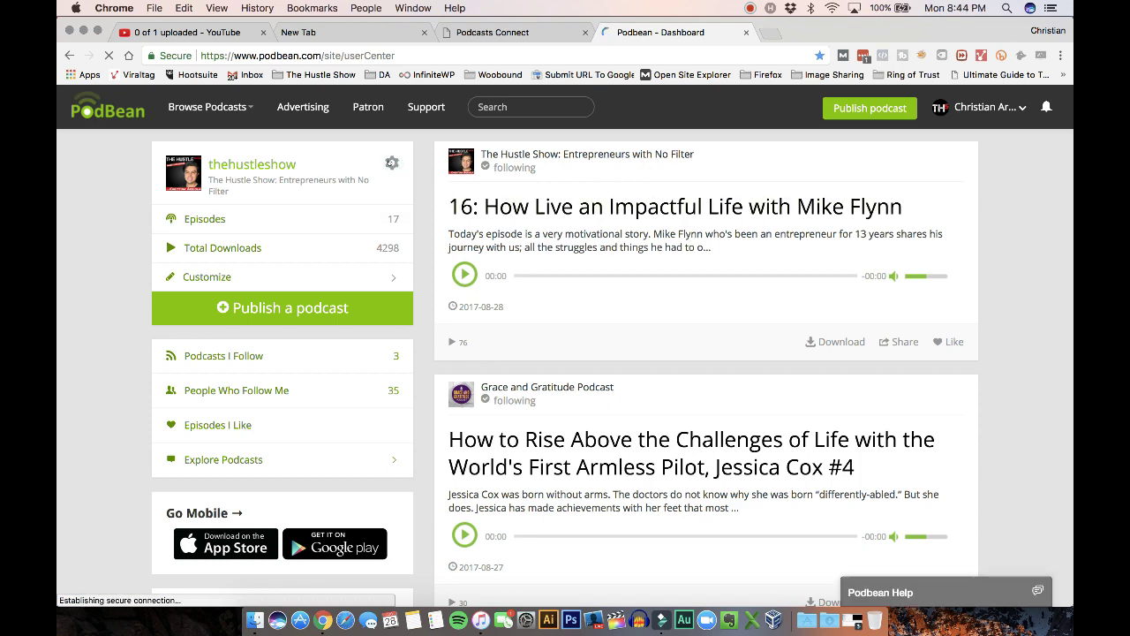
left_click(391, 164)
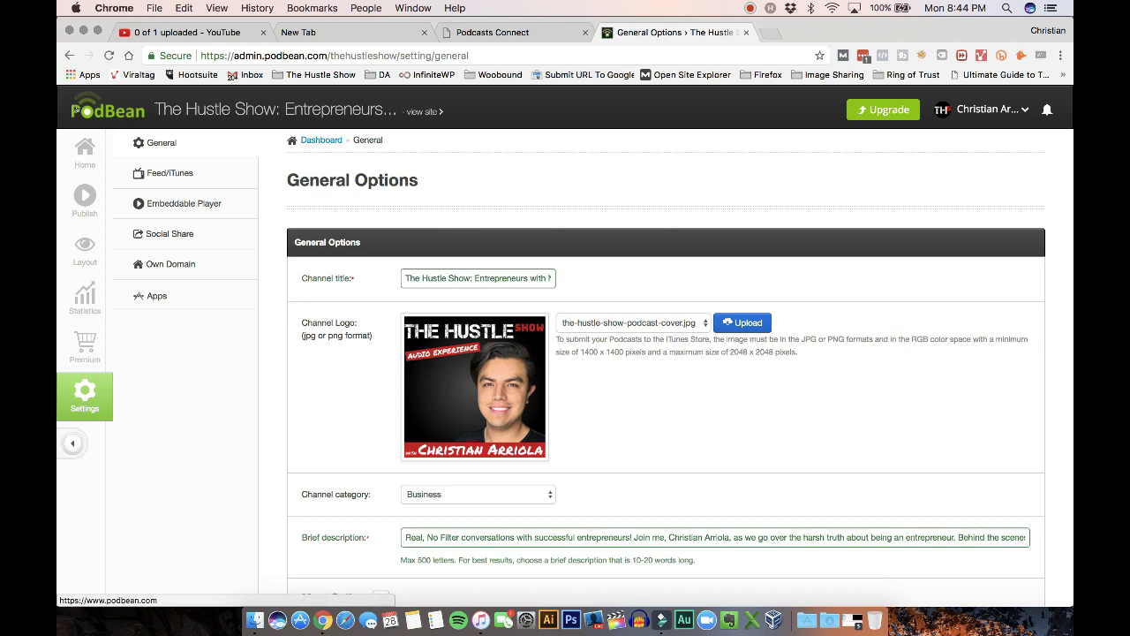
scroll(487, 185, "down", 2)
scroll(265, 159, "up", 2)
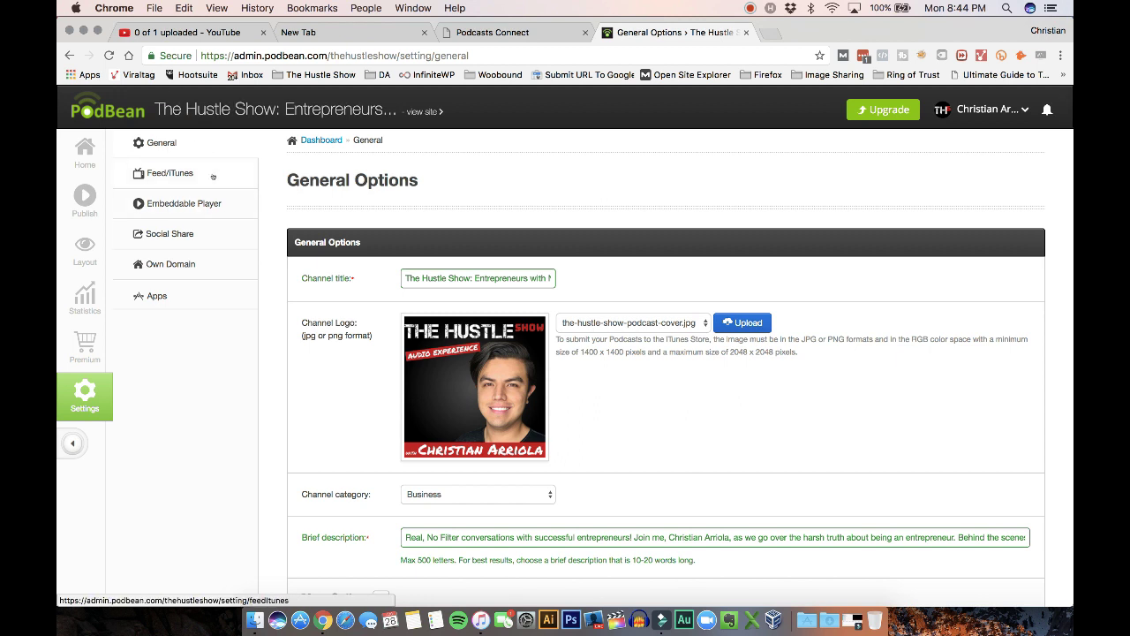
left_click(164, 175)
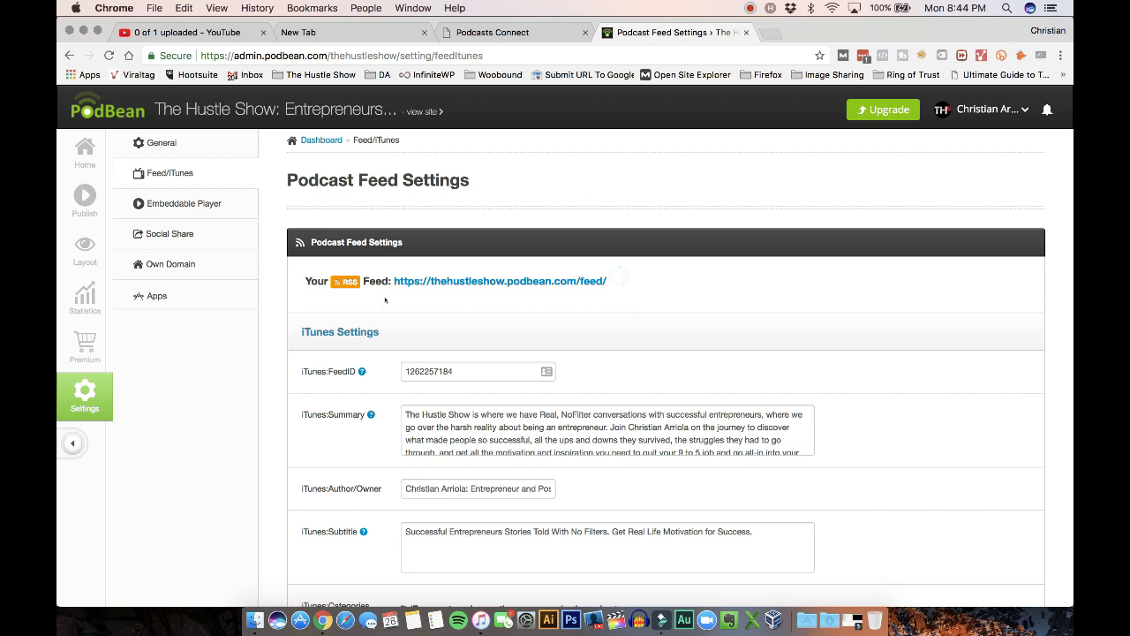
left_click_drag(618, 277, 396, 282)
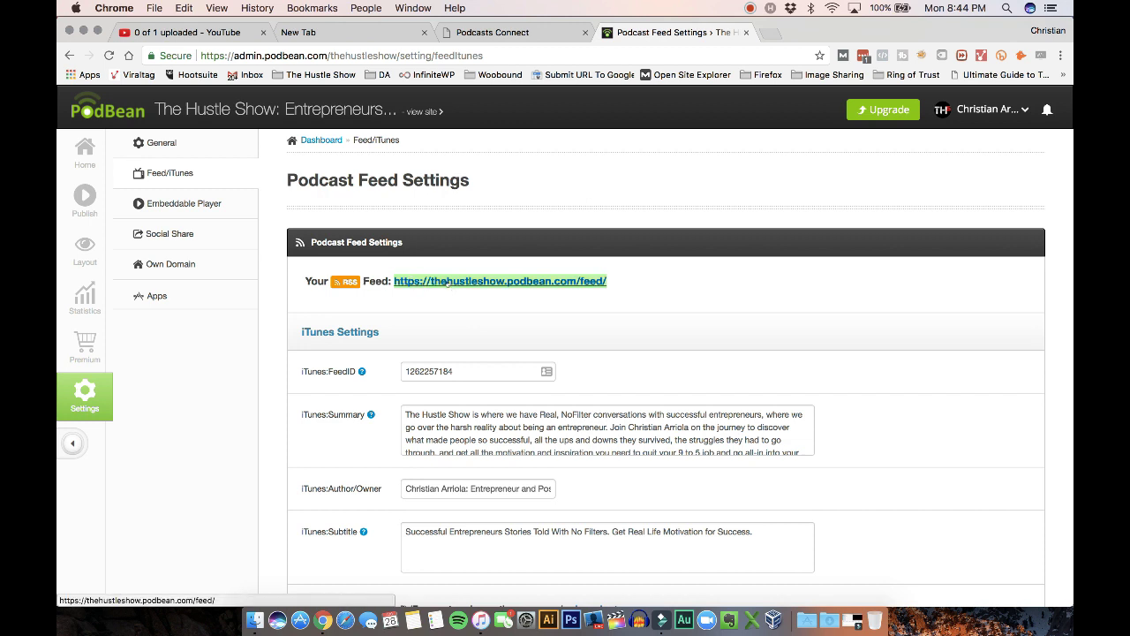
right_click(451, 282)
left_click(491, 352)
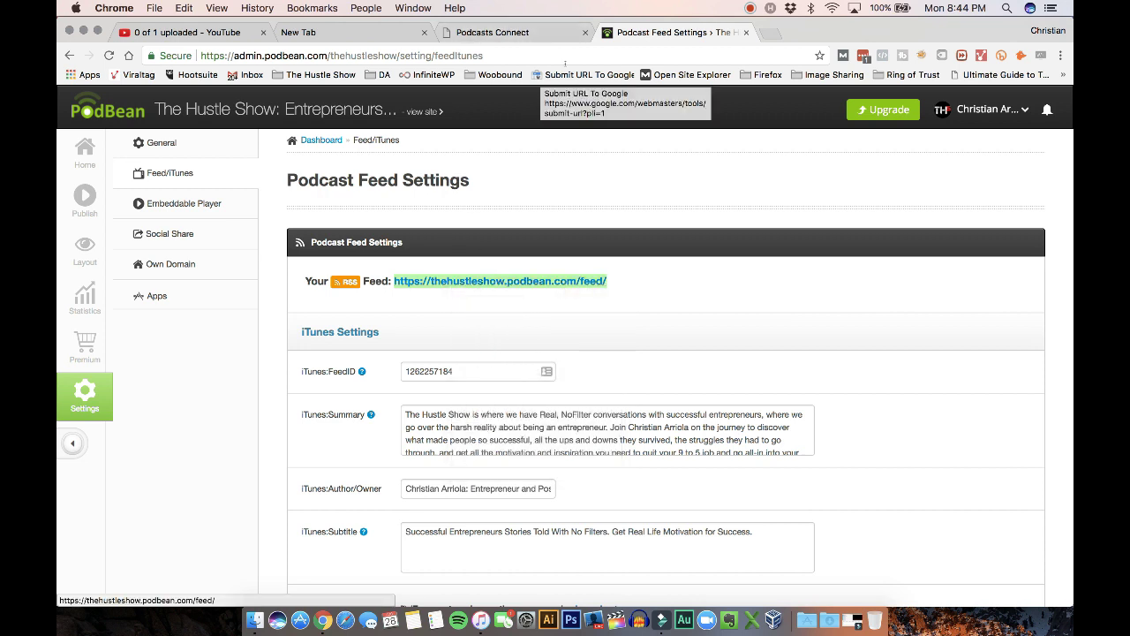
left_click(527, 35)
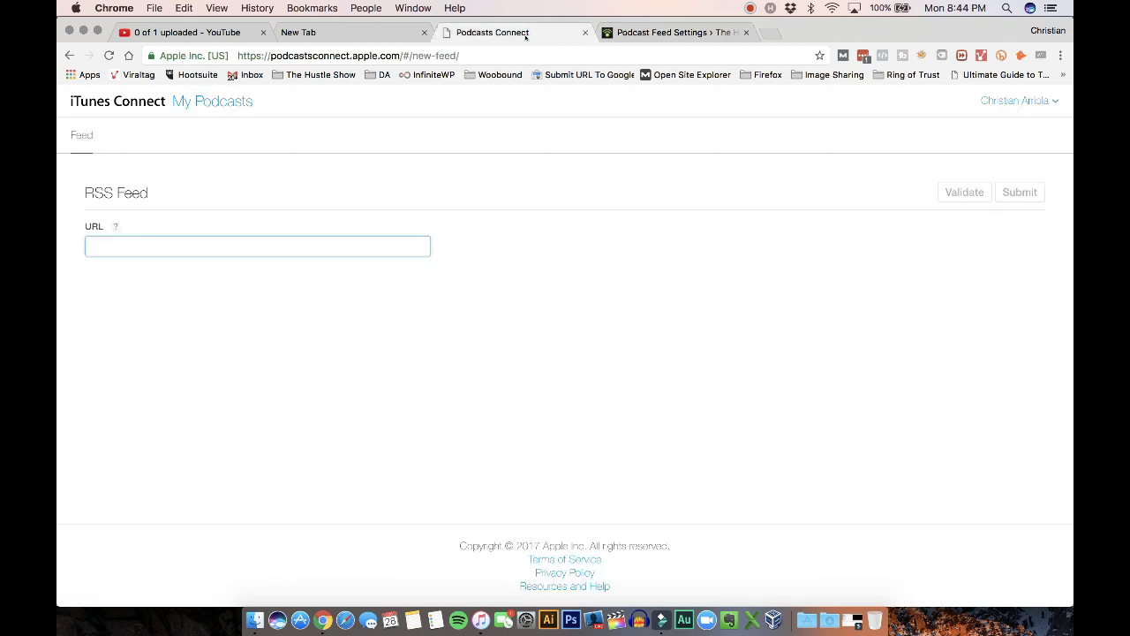
left_click(144, 246)
key("super+v")
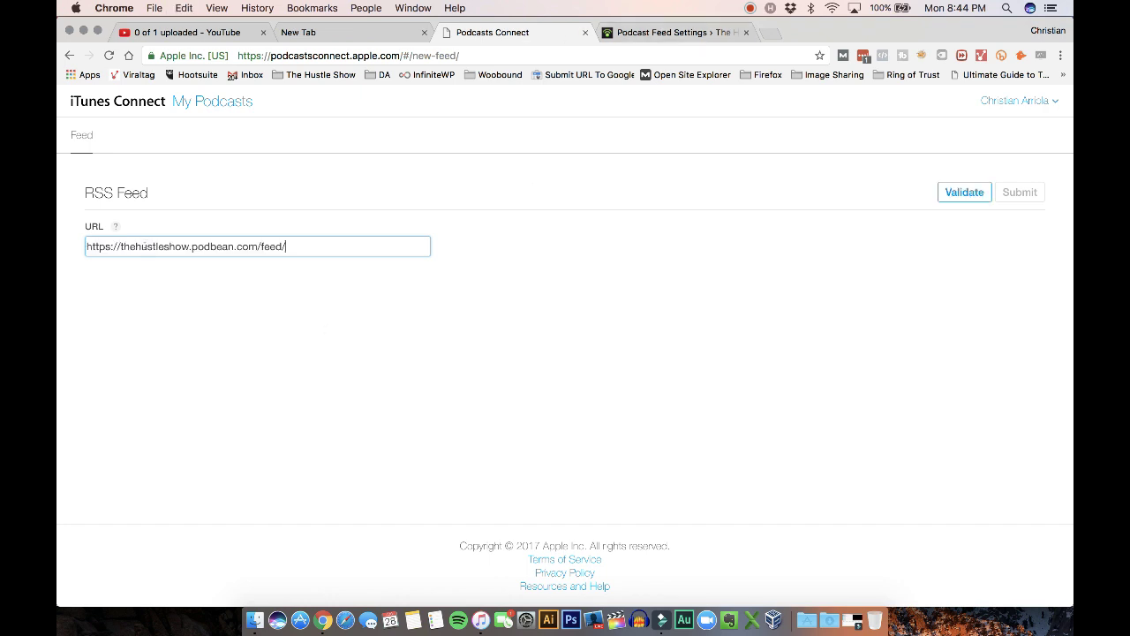
left_click(942, 195)
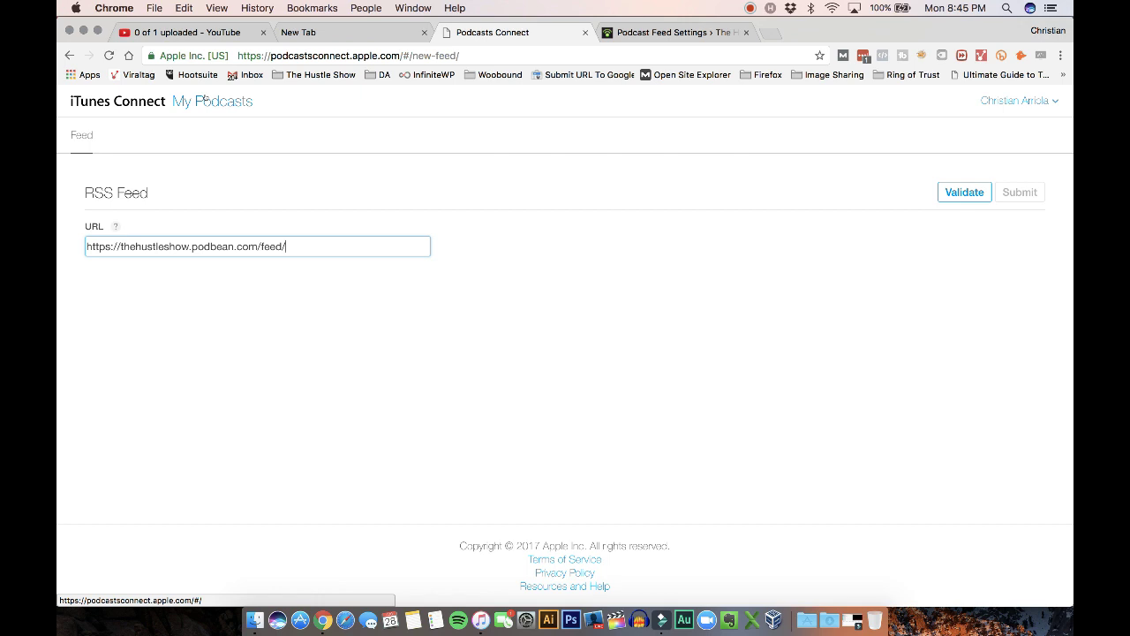
left_click(204, 100)
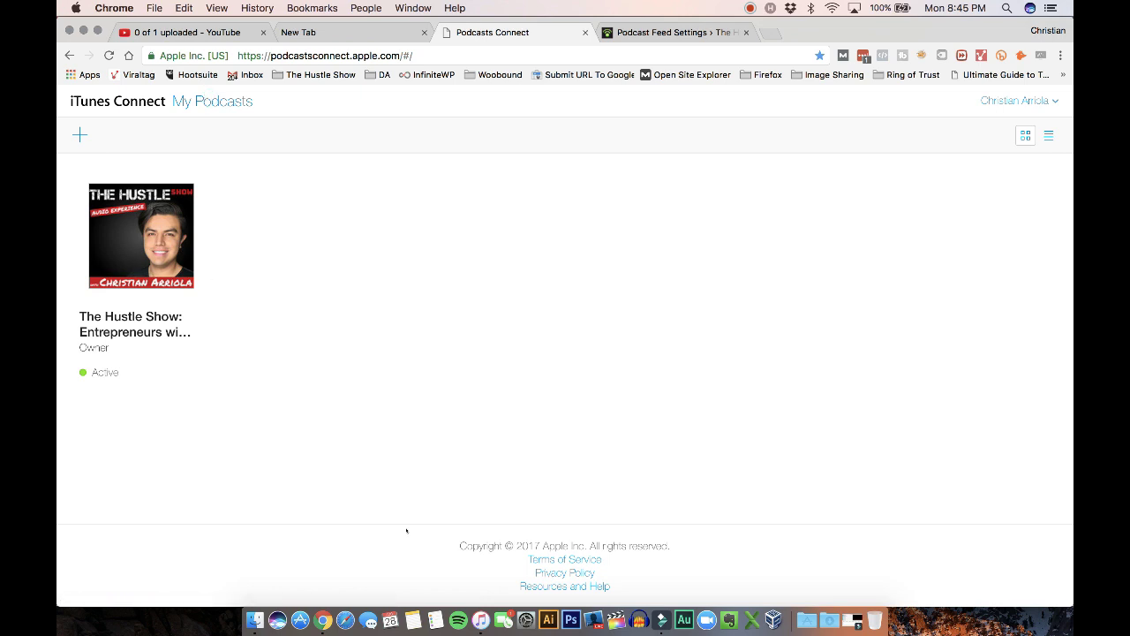
Bring iTunes forward and reload the iTunes Store podcasts page.
left_click(479, 621)
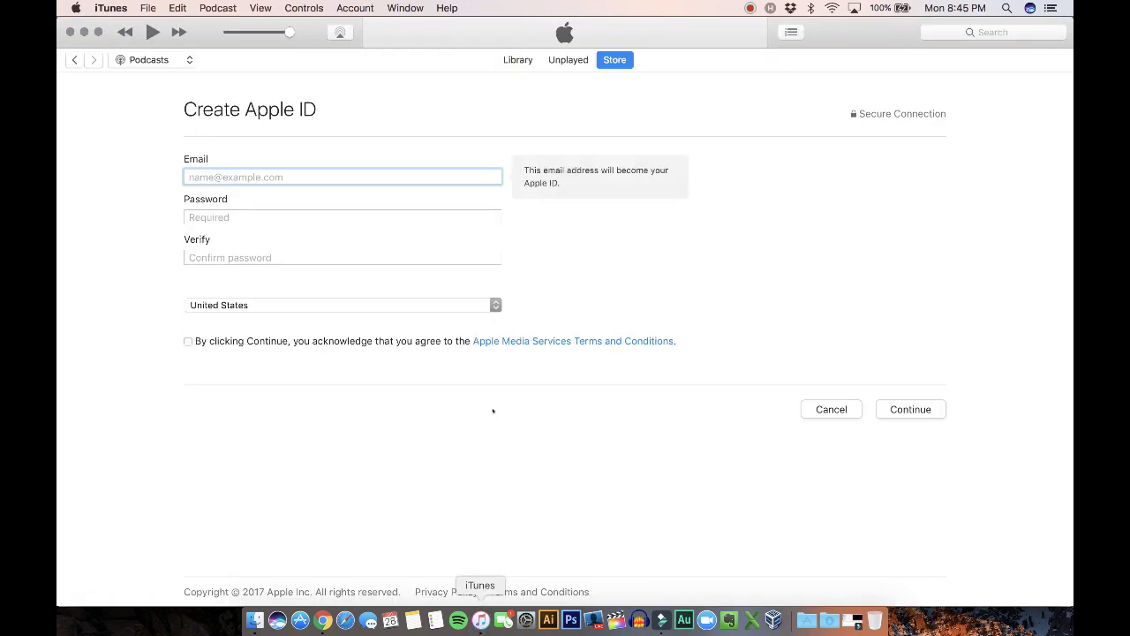
left_click(615, 59)
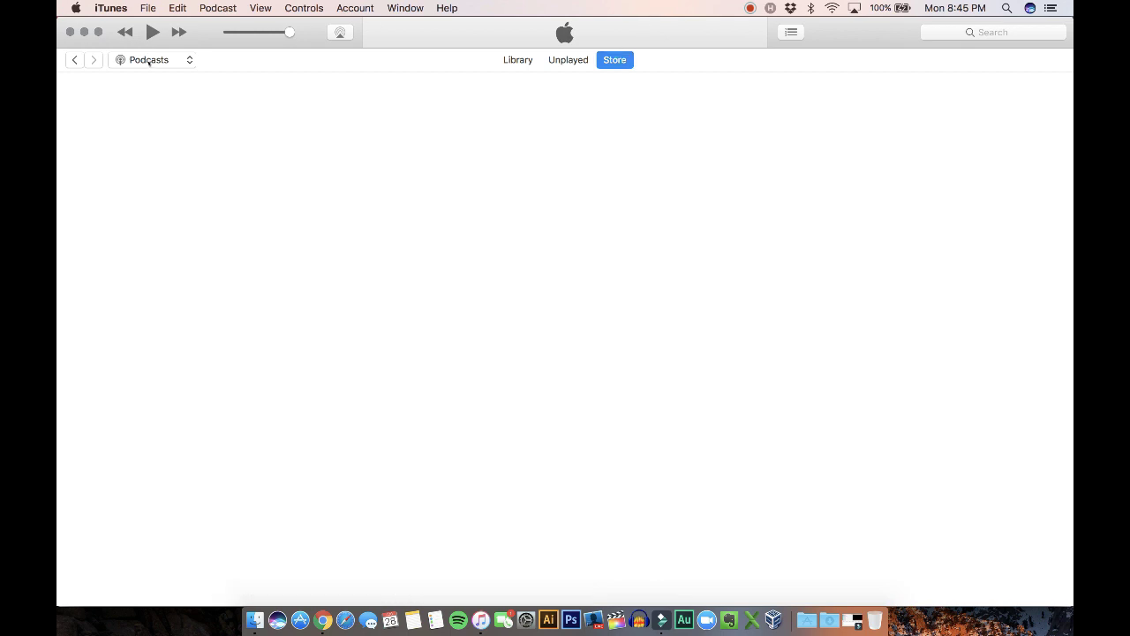
left_click(148, 59)
left_click(159, 69)
left_click(614, 60)
Search the store for 'the hustle show' and open The Hustle Show: Entrepreneurs with No Filter.
left_click(975, 32)
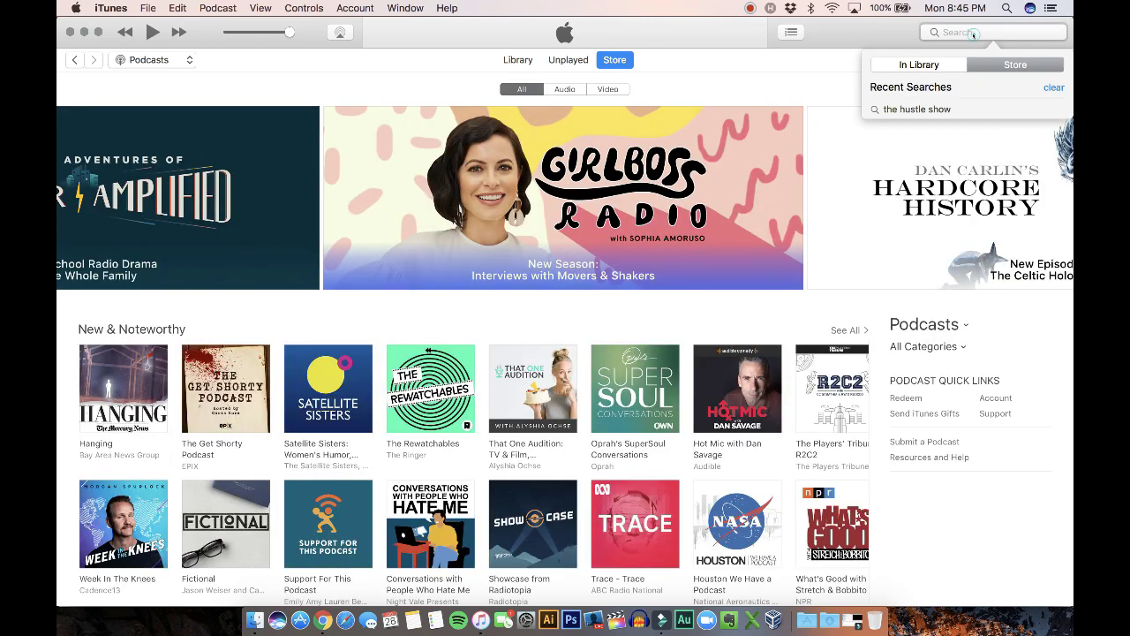
type("the hustle show")
key("Return")
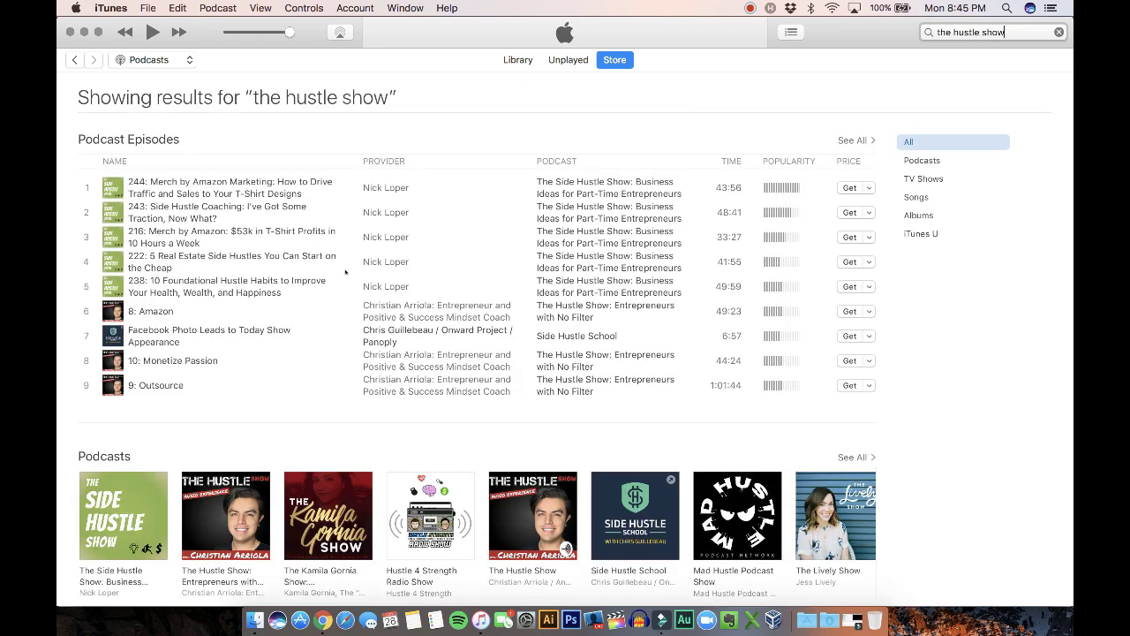
scroll(212, 459, "down", 3)
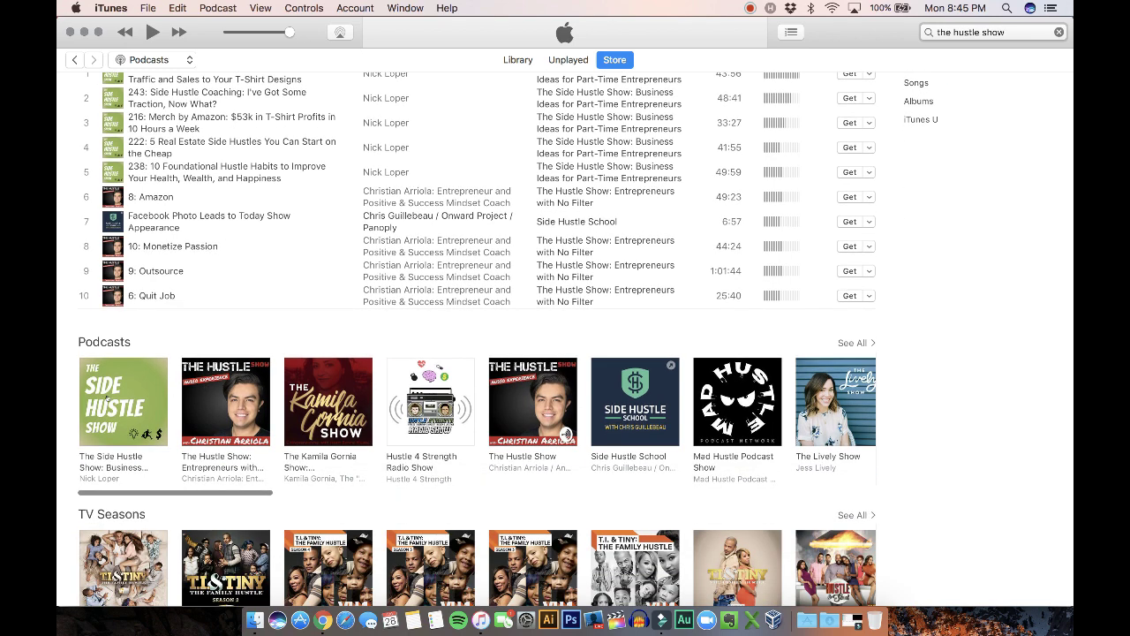
left_click(217, 383)
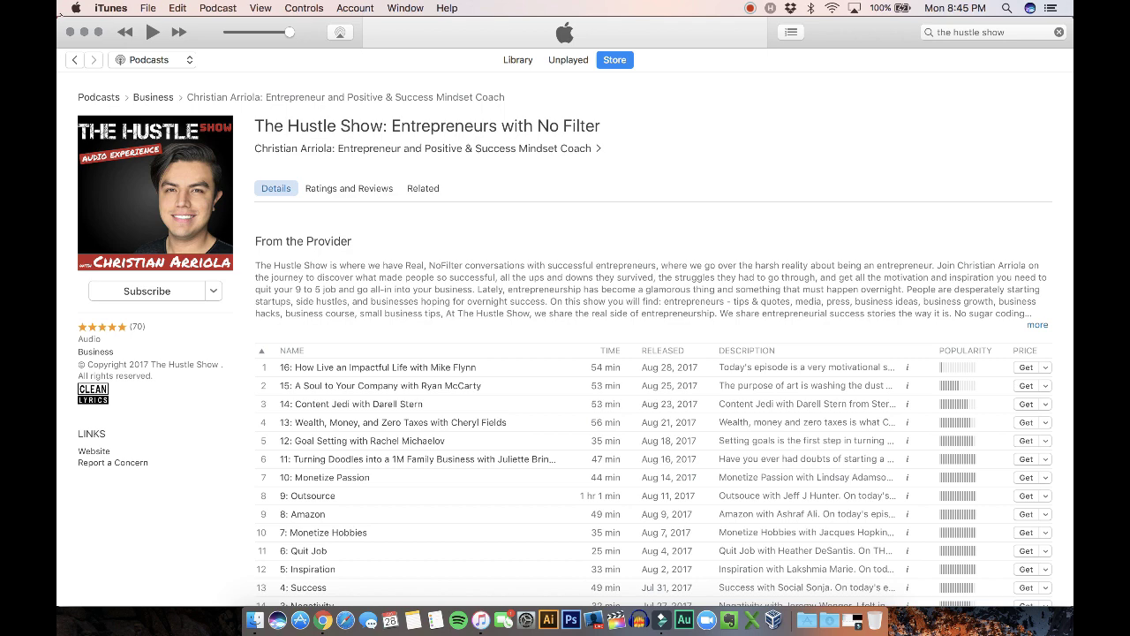
In a new Chrome tab, load The Hustle Show's Podcasting Course page from the 'the' suggestion.
left_click(70, 32)
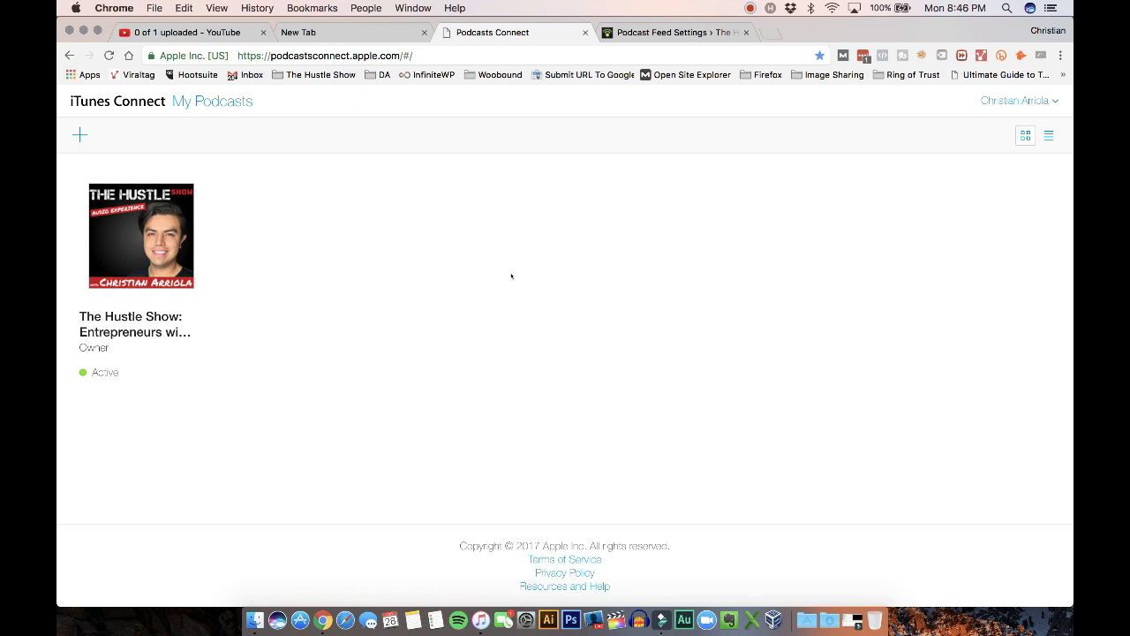
left_click(767, 33)
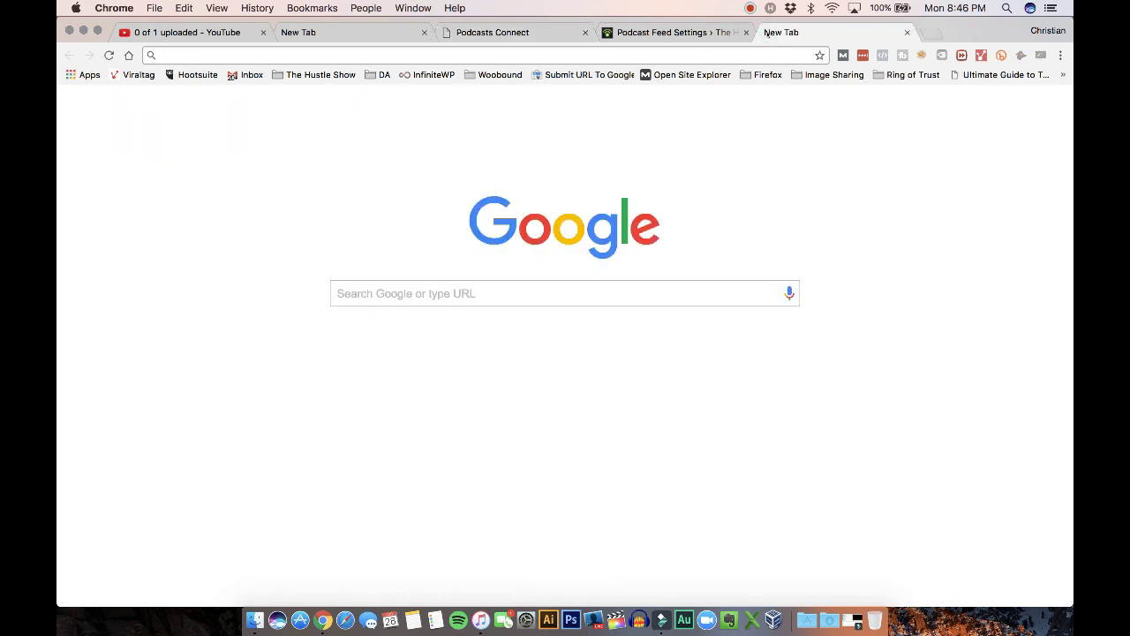
type("thehustleshow.co")
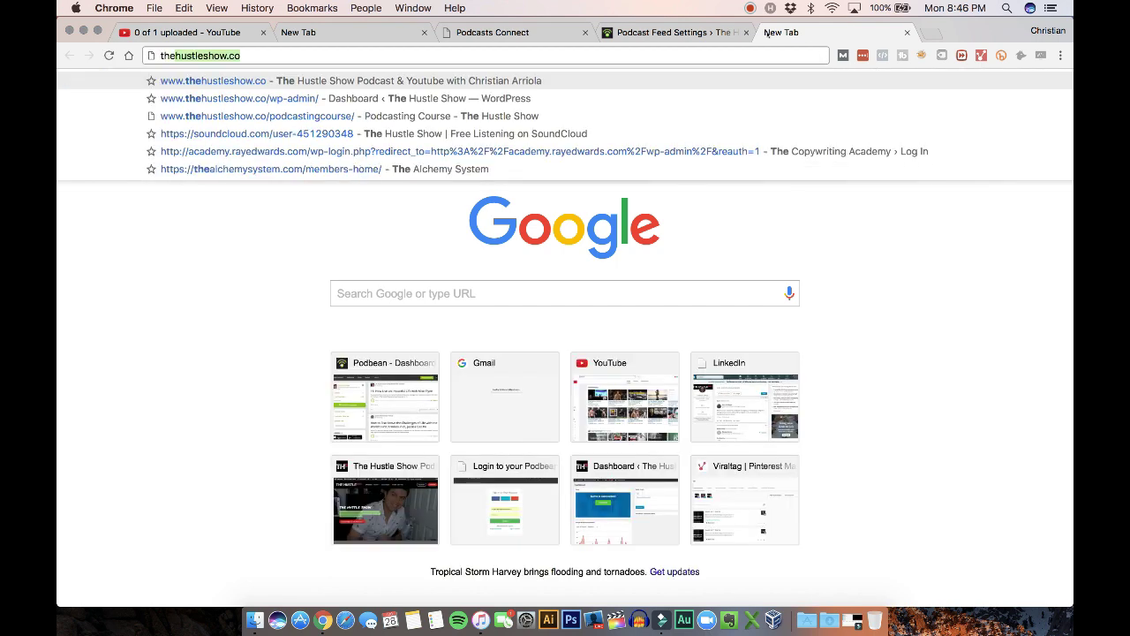
key("Down")
key("Down")
key("Return")
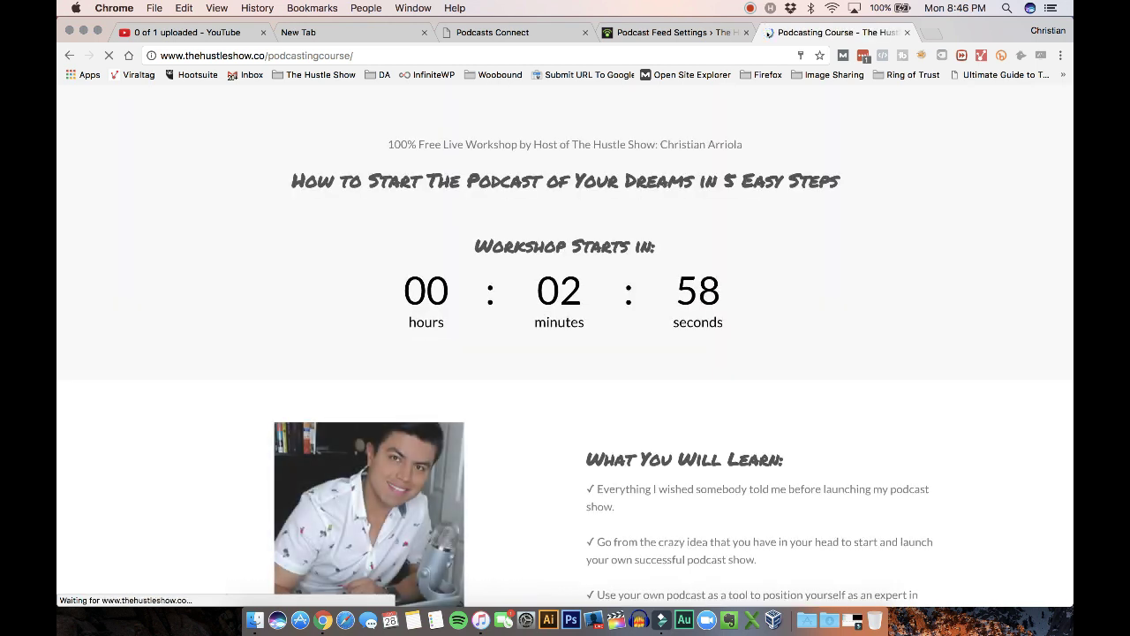
Scroll down the course page to the What You Will Learn list and reserve-your-spot sign-up.
scroll(821, 219, "down", 1)
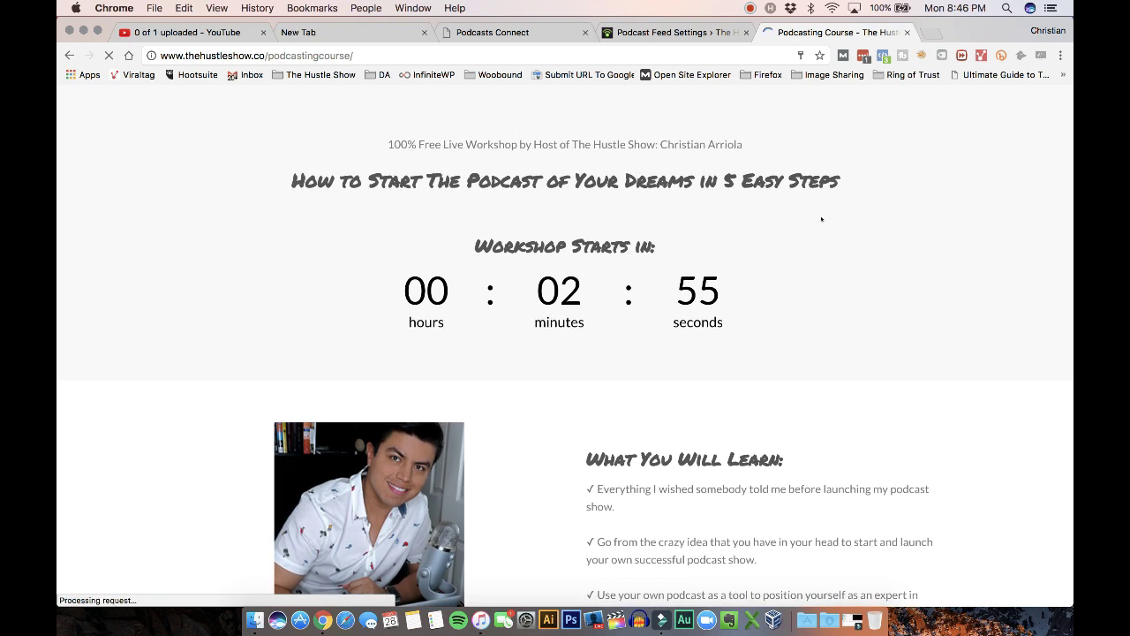
scroll(821, 219, "down", 2)
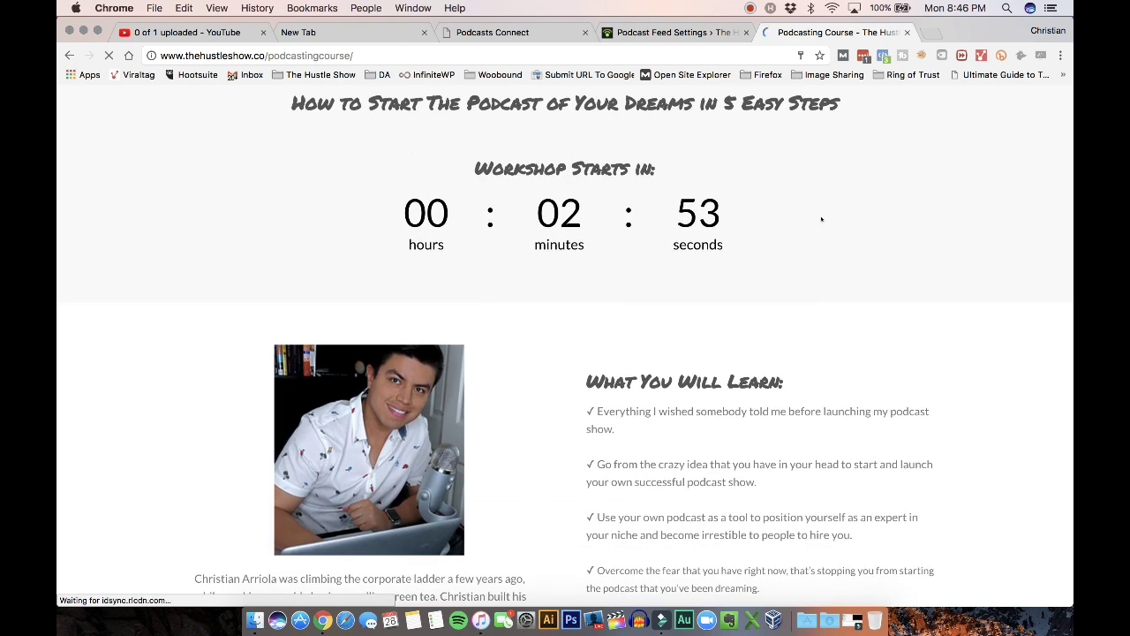
scroll(821, 219, "down", 4)
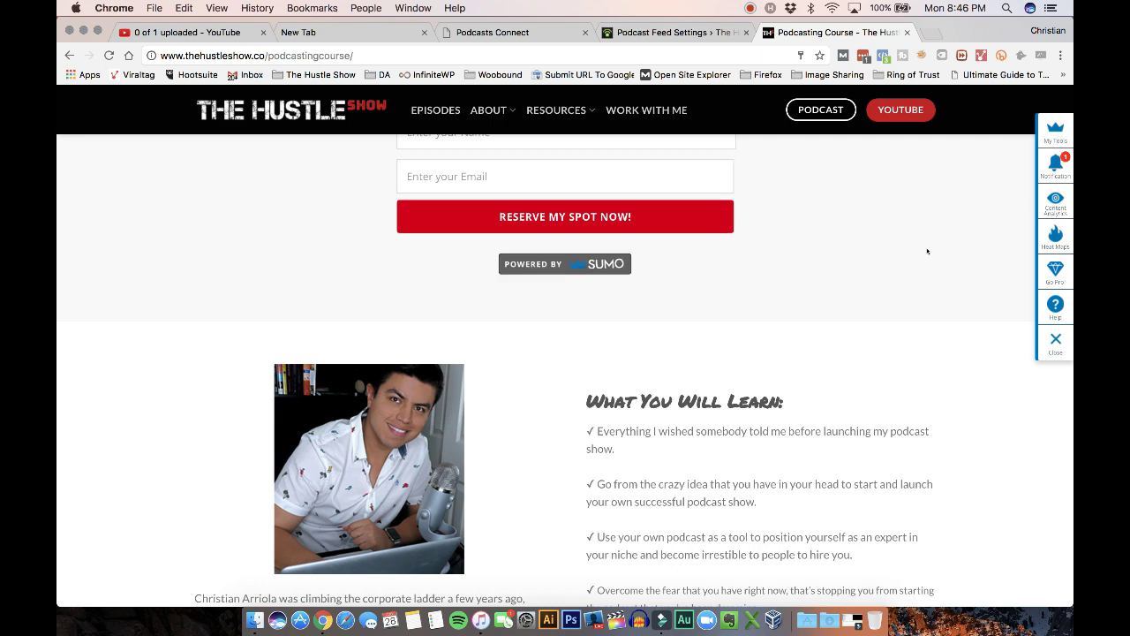
scroll(928, 252, "down", 5)
scroll(928, 252, "up", 1)
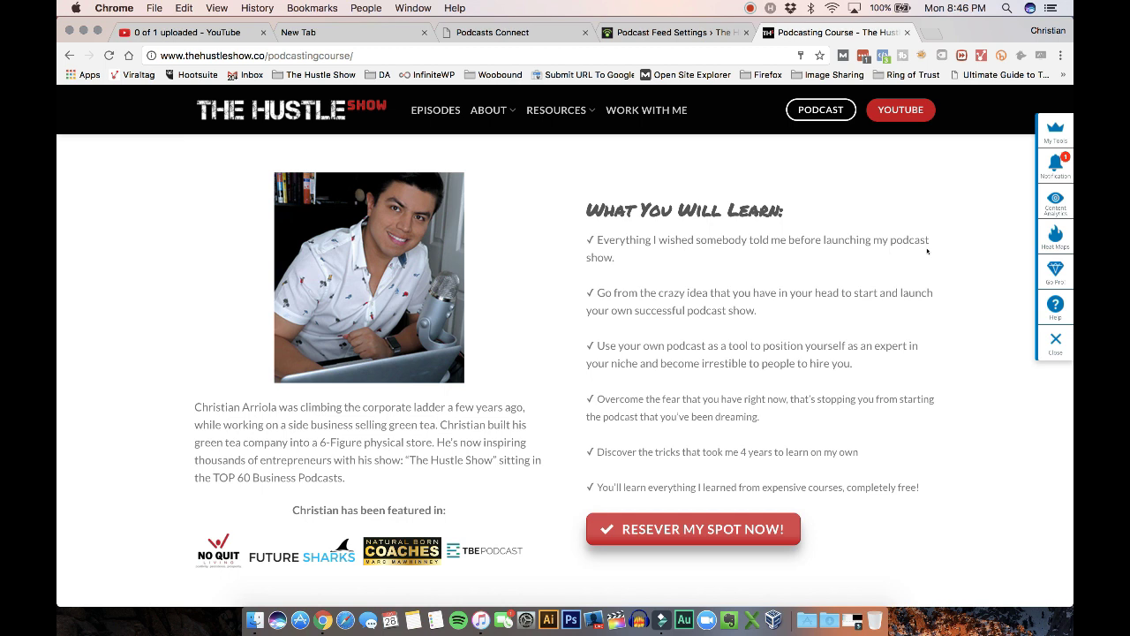
triple_click(167, 550)
left_click(480, 524)
scroll(480, 523, "down", 1)
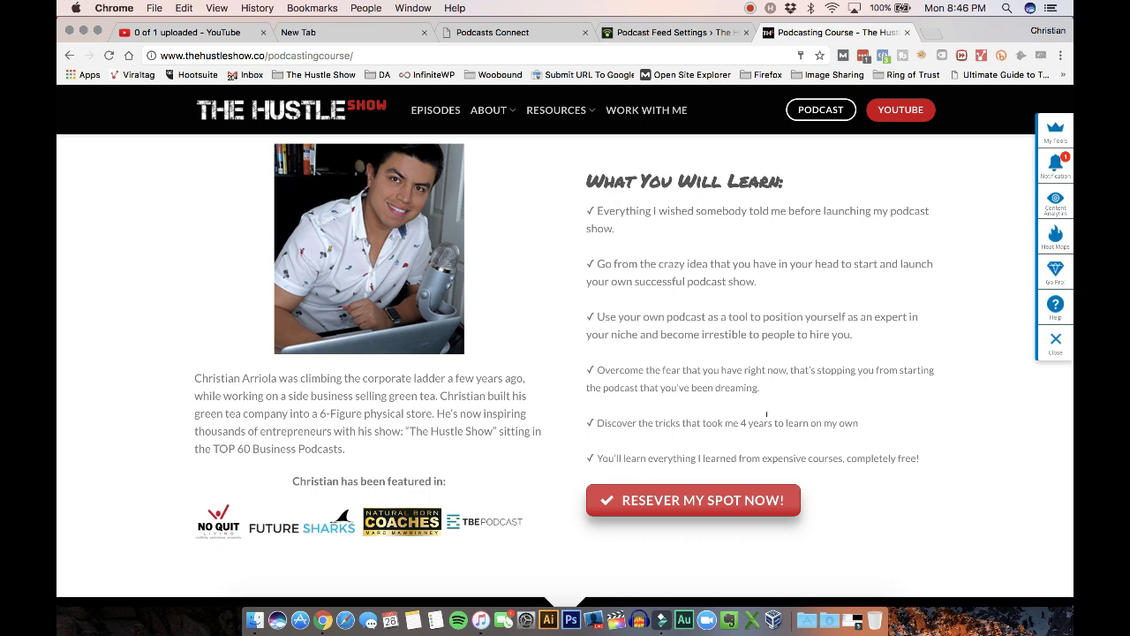
scroll(766, 413, "up", 1)
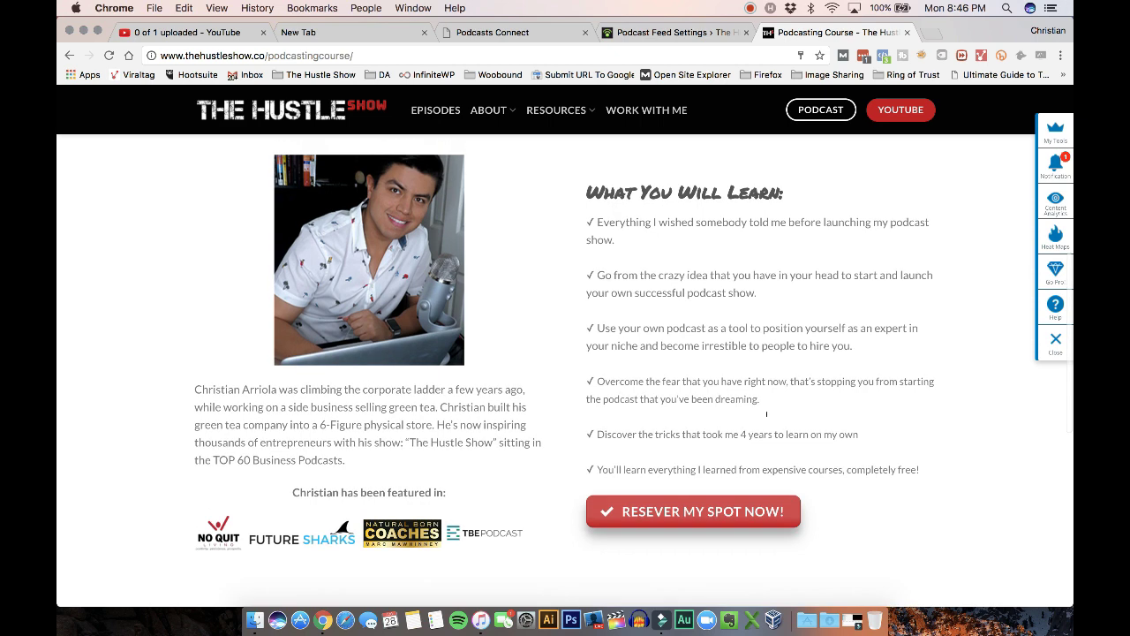
scroll(767, 413, "up", 10)
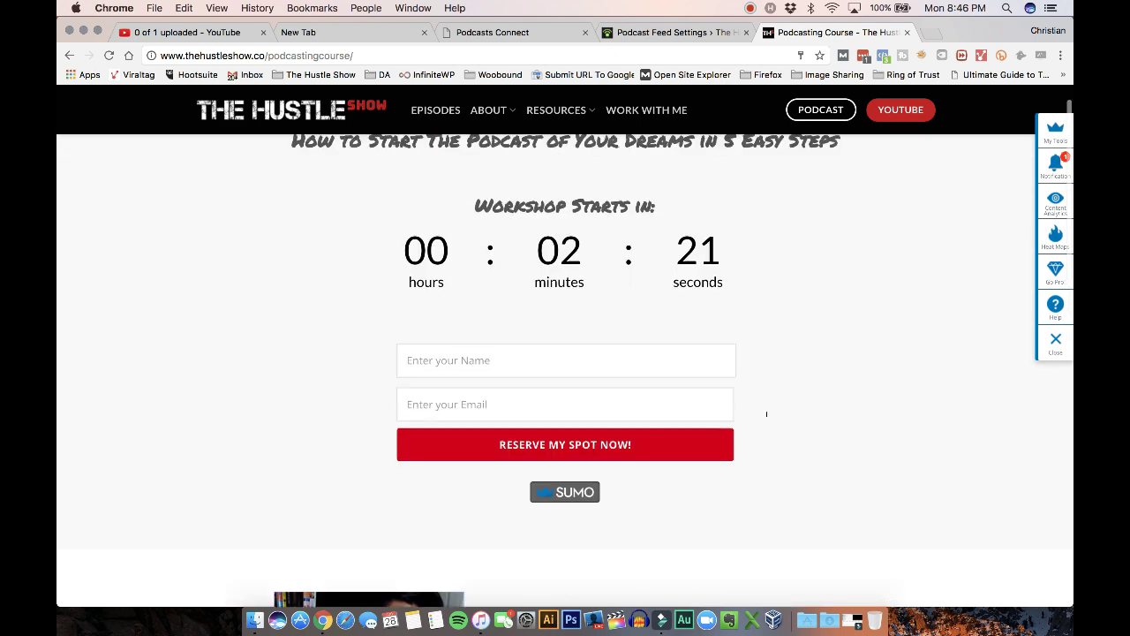
left_click(252, 55)
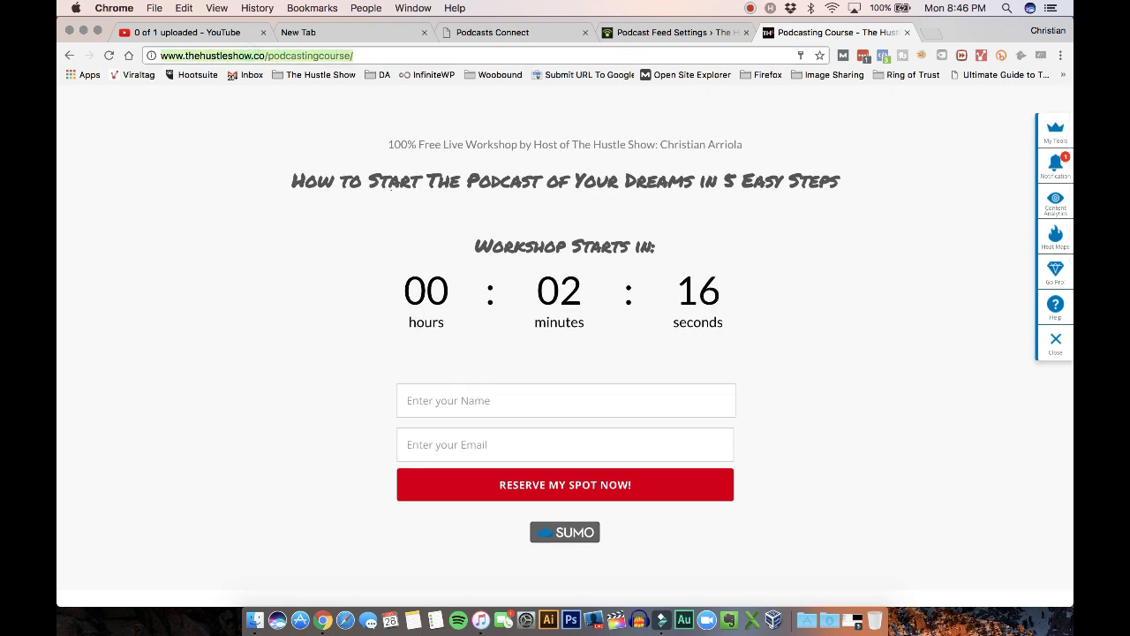
scroll(391, 191, "down", 8)
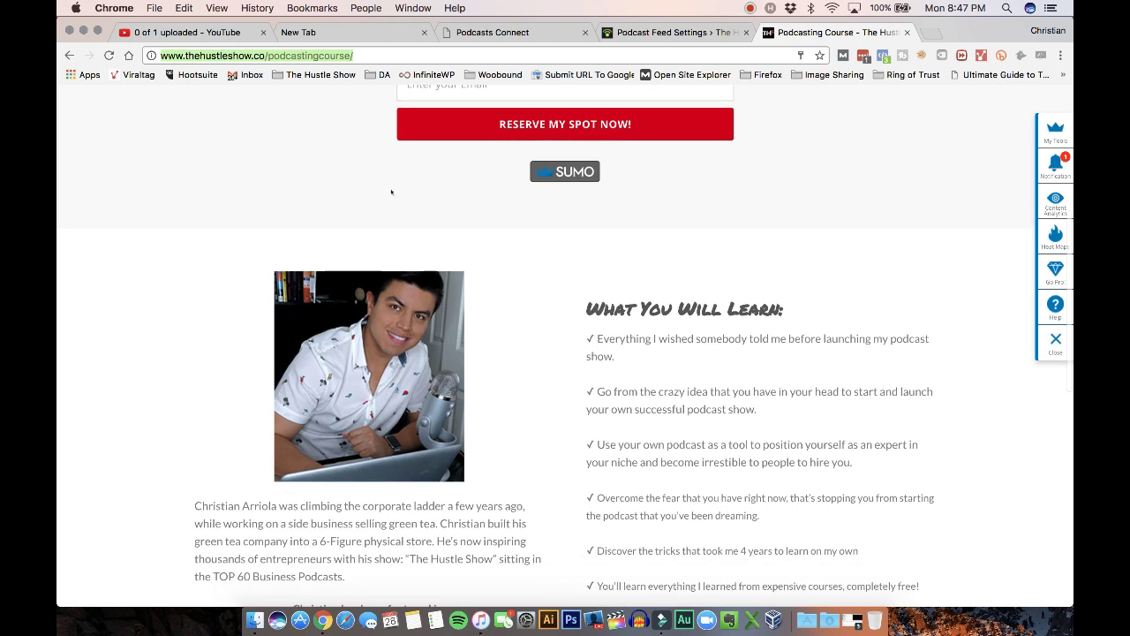
scroll(391, 192, "down", 2)
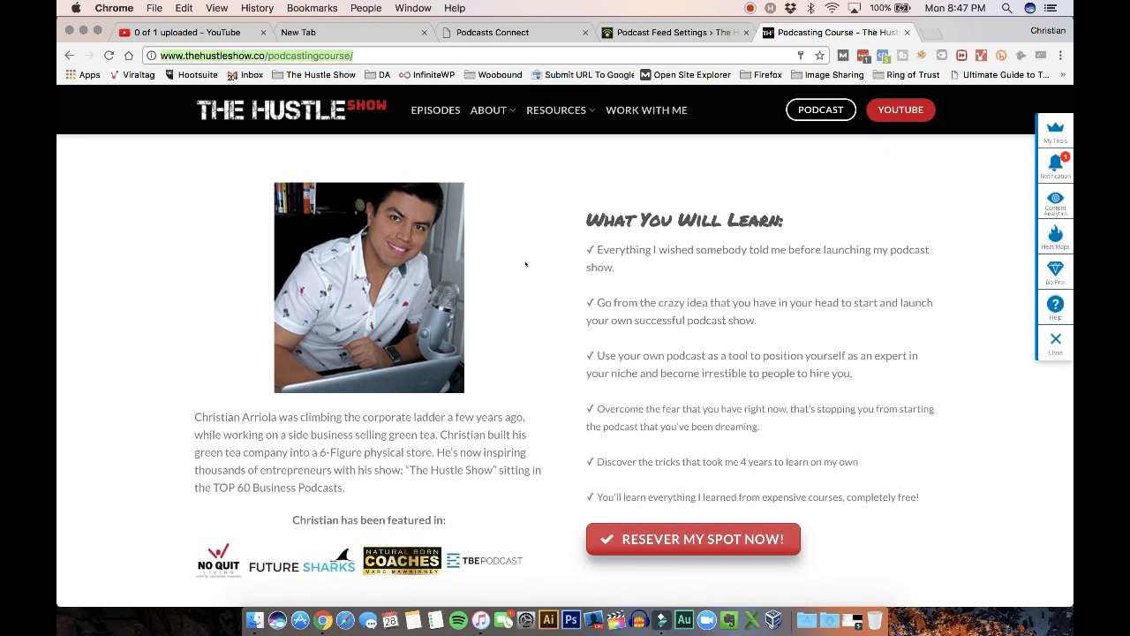
scroll(525, 263, "down", 1)
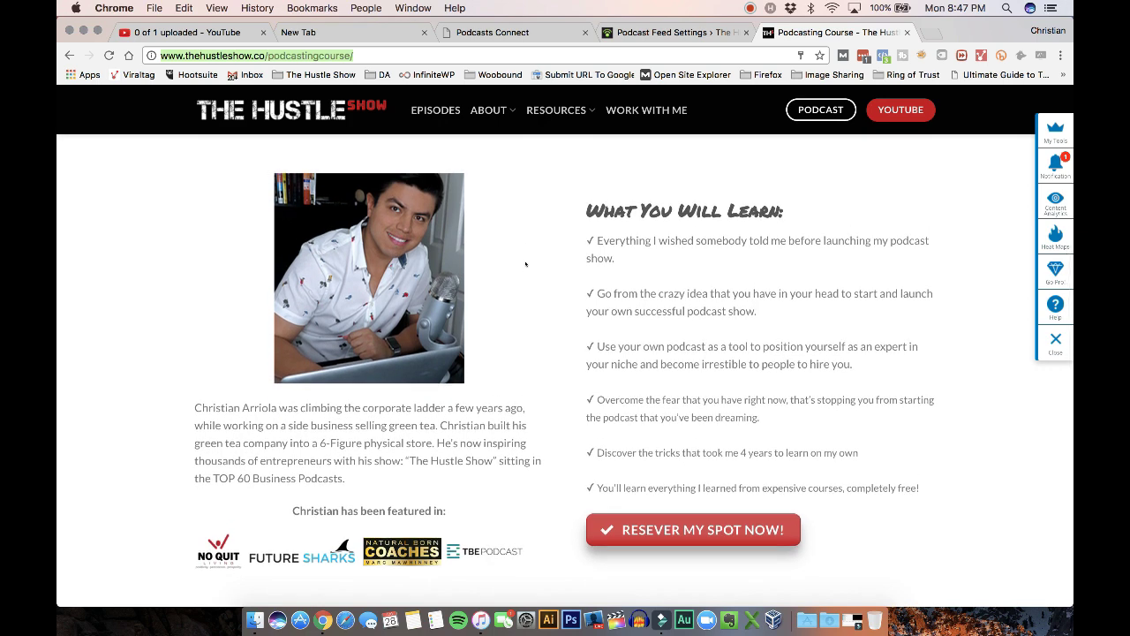